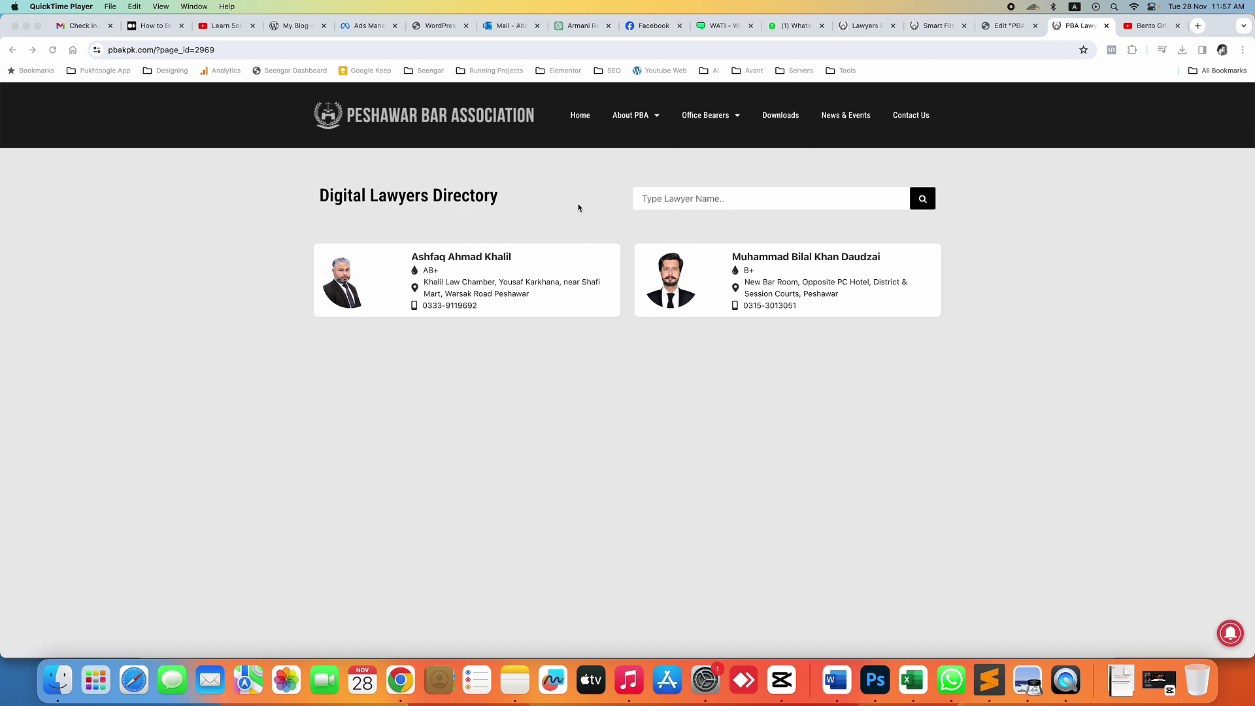
# Search the lawyer directory for 'b' in the Type Lawyer Name box.
pyautogui.click(677, 202)
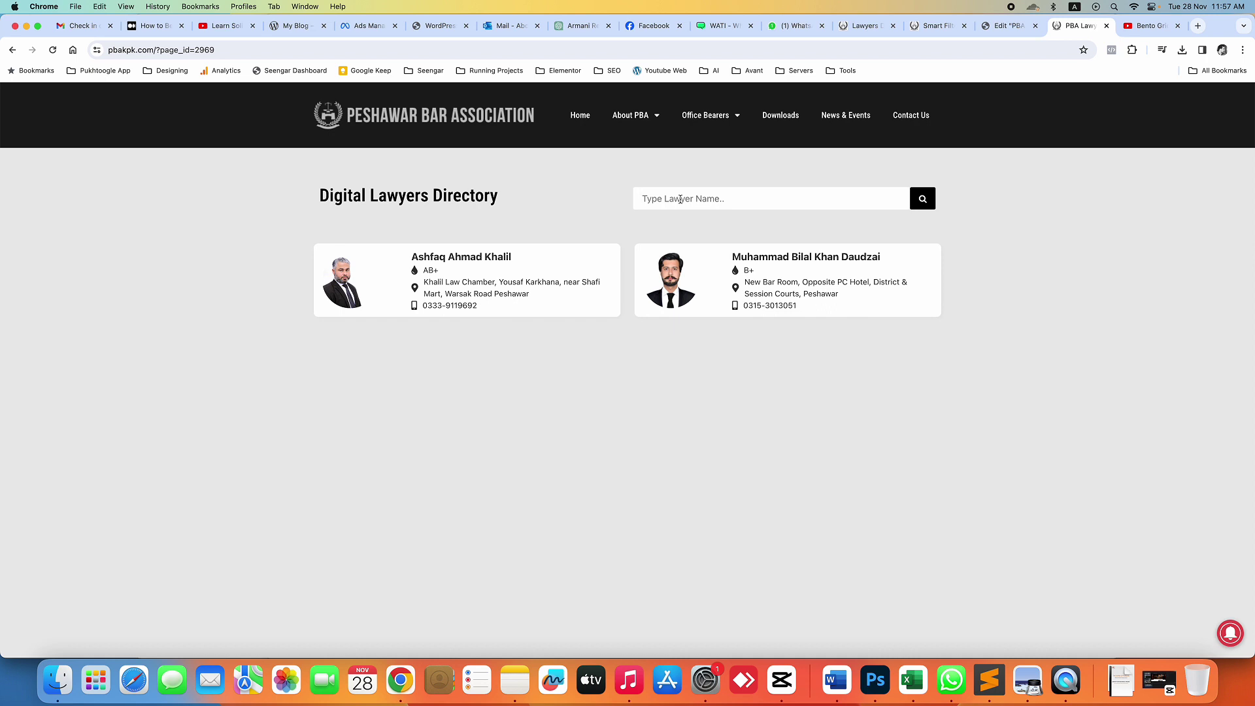
pyautogui.write('bdul Muqsit')
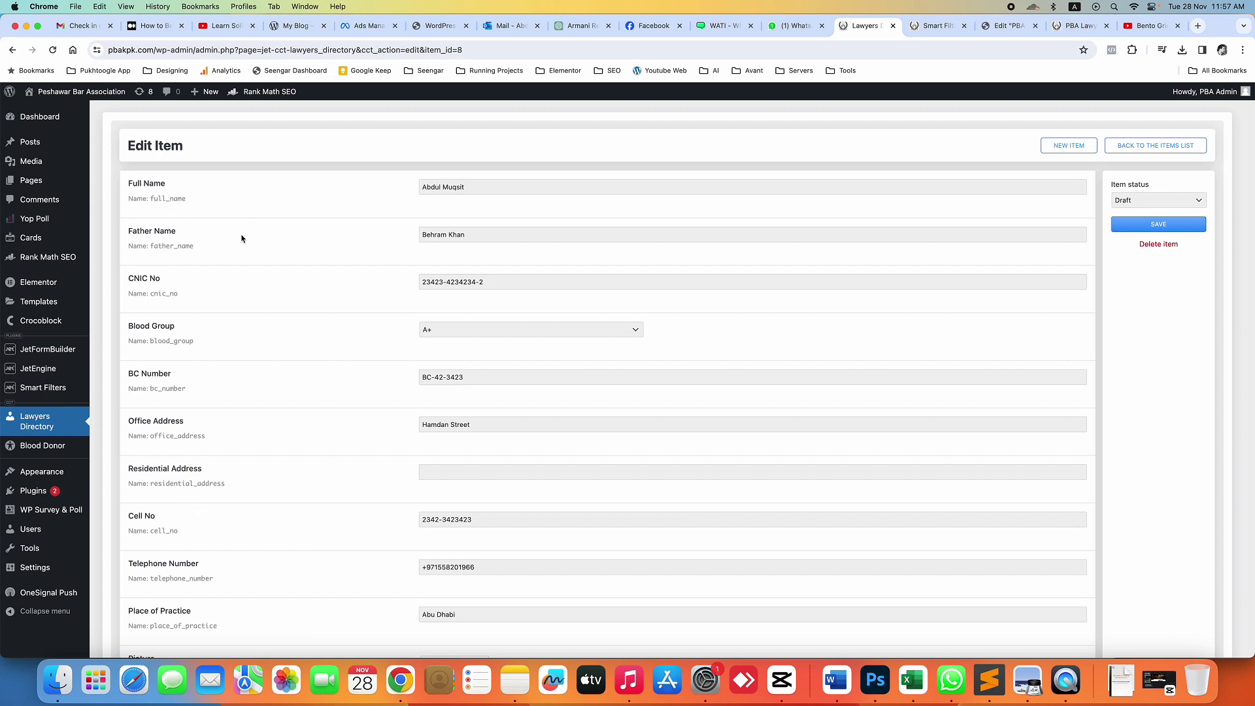
# Open the Directory query from JetEngine's Query Builder and turn on Preview results.
pyautogui.moveTo(65, 371)
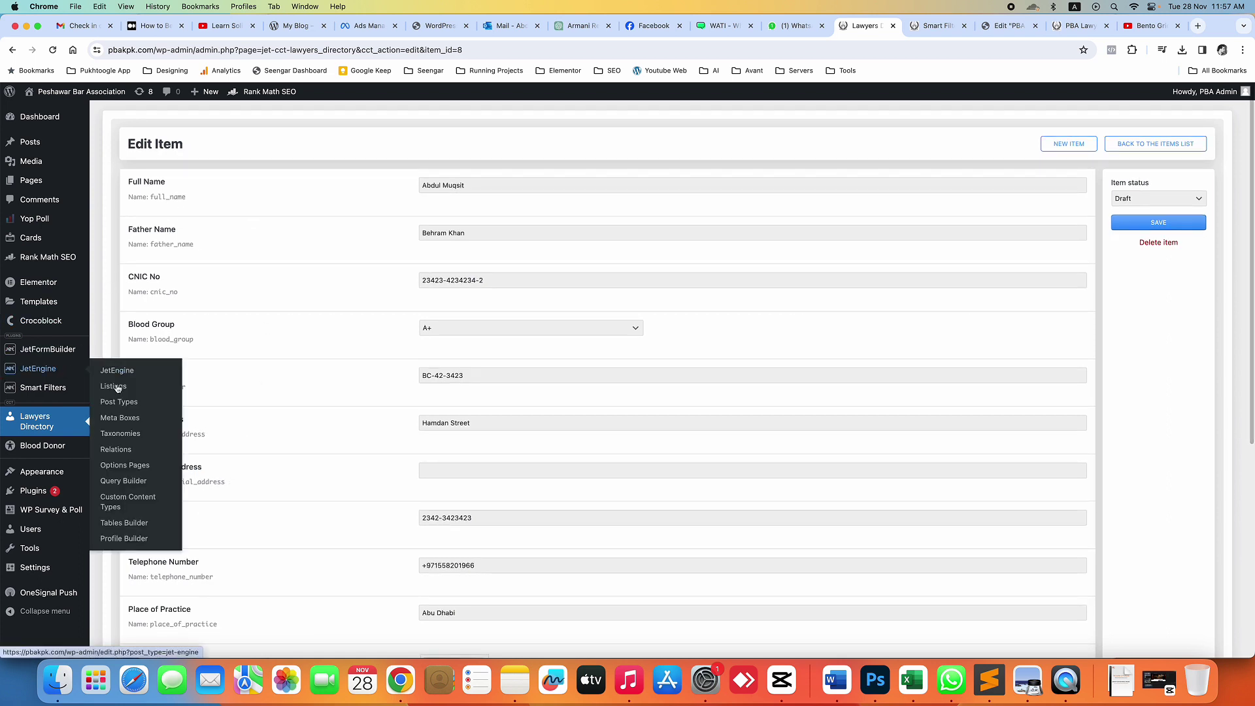
pyautogui.click(136, 501)
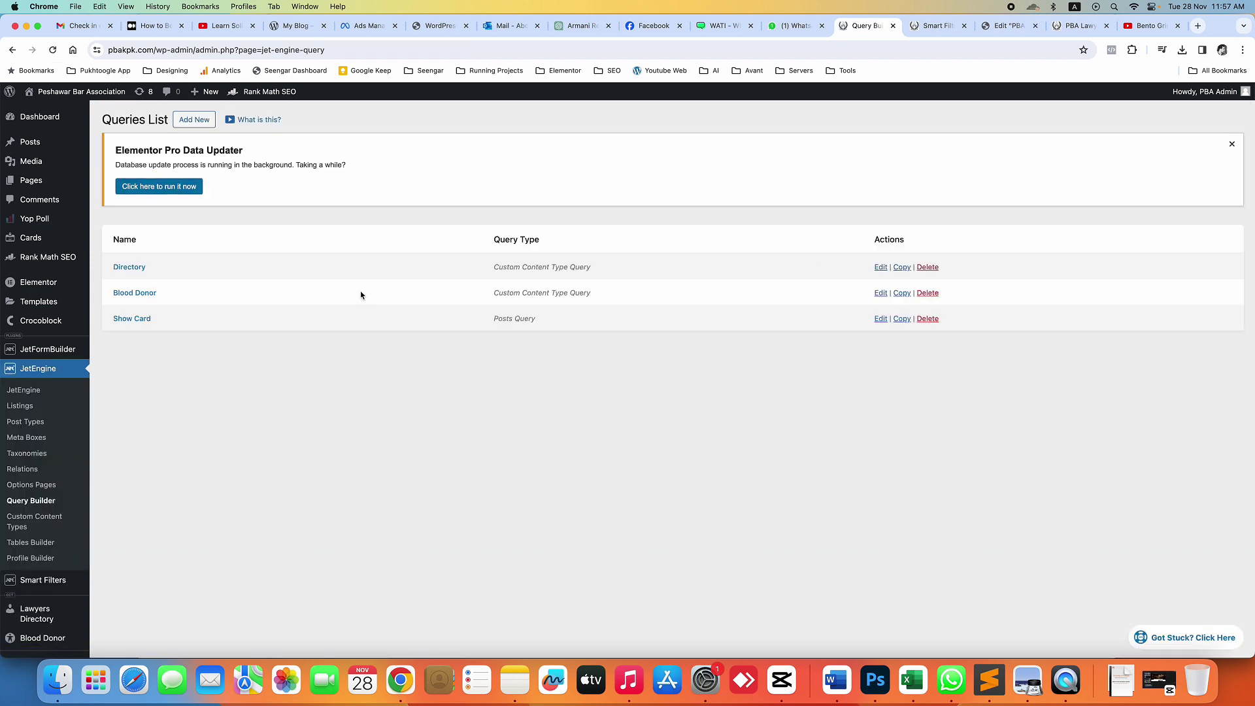
pyautogui.click(136, 267)
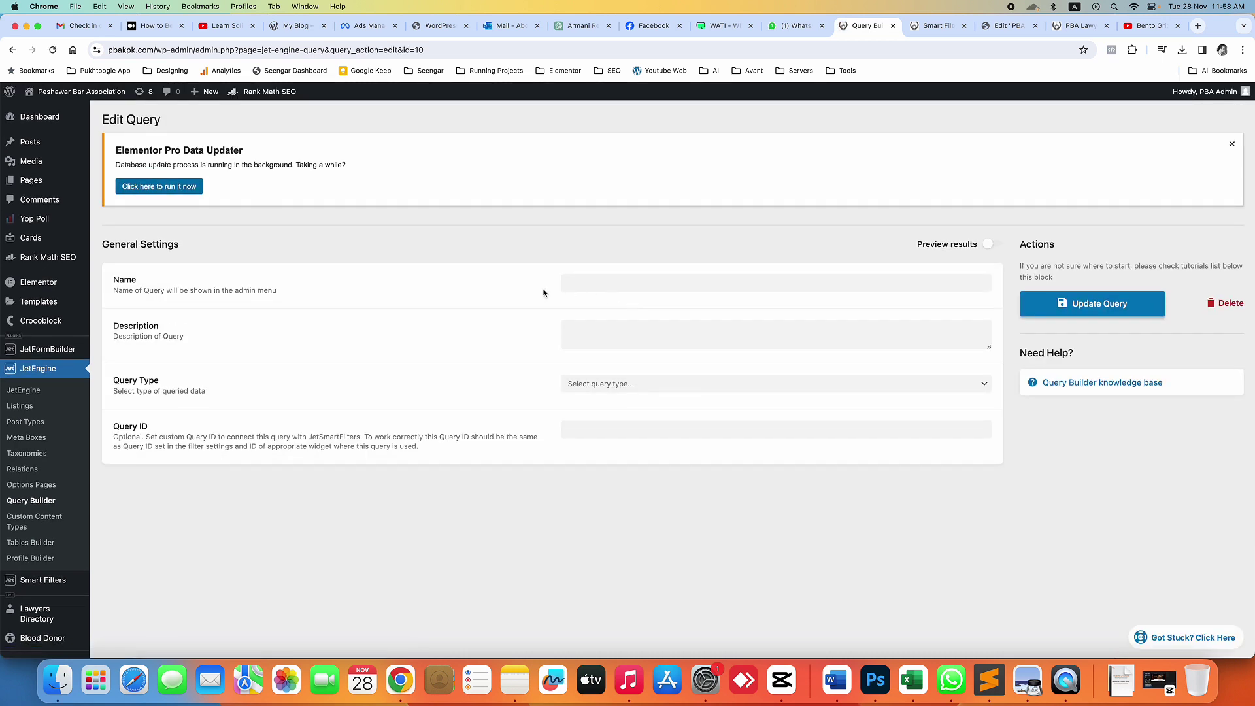
pyautogui.scroll(-1, 484, 297)
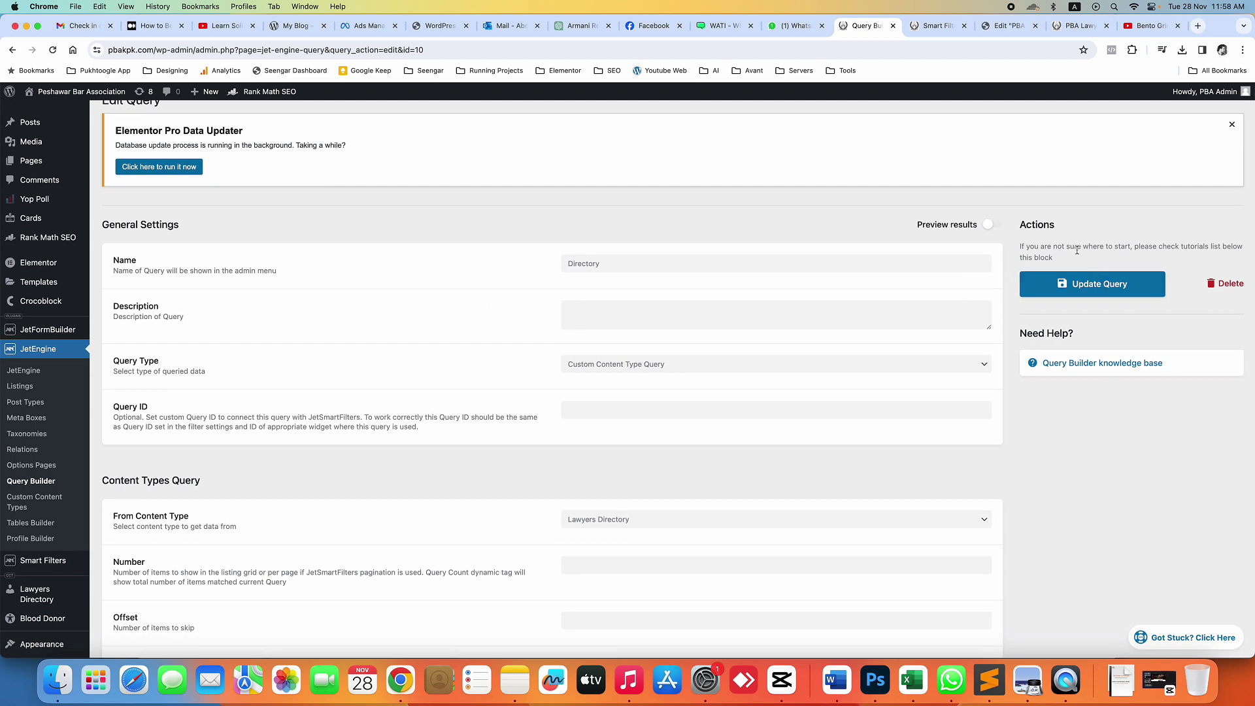
pyautogui.click(991, 224)
pyautogui.scroll(-2, 588, 327)
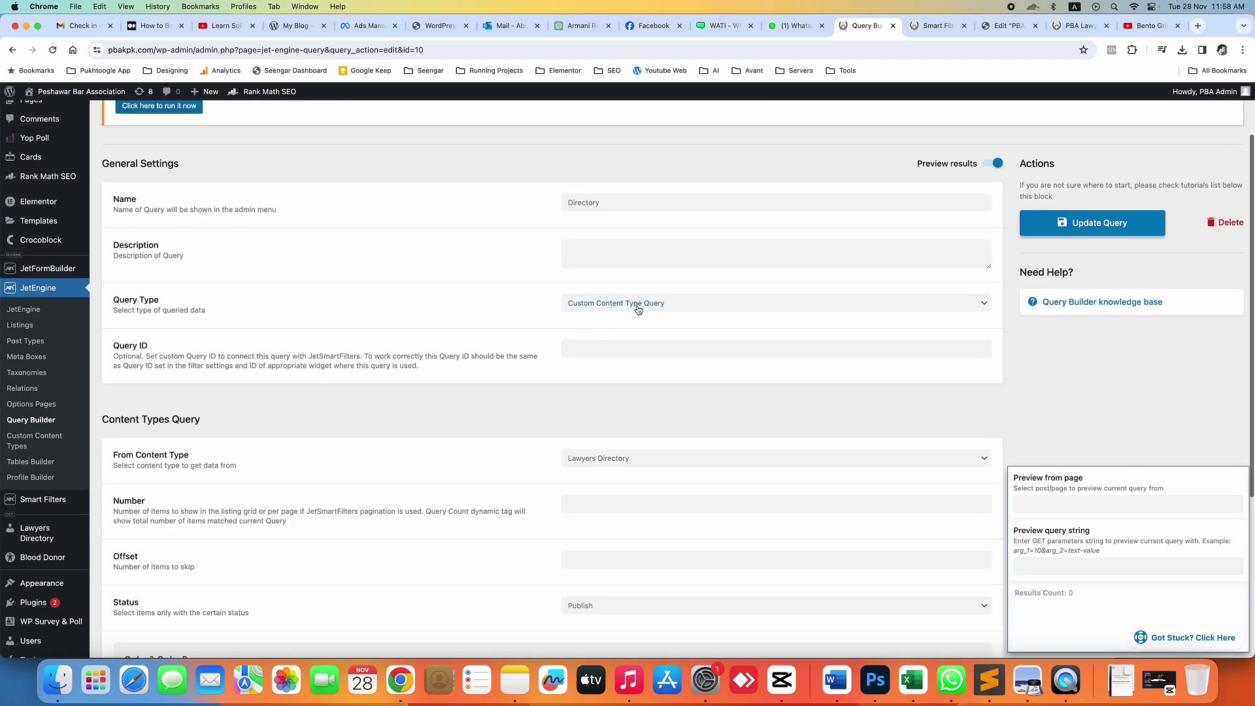
pyautogui.scroll(-2, 530, 353)
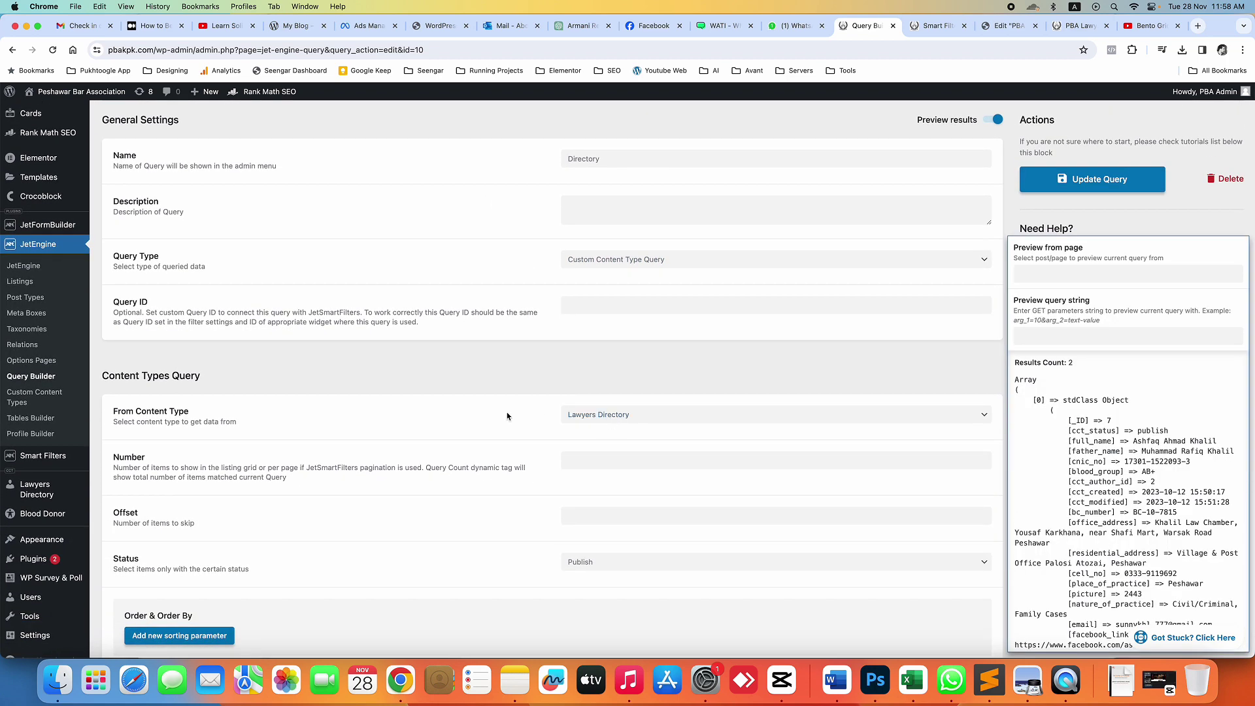
pyautogui.scroll(-3, 508, 416)
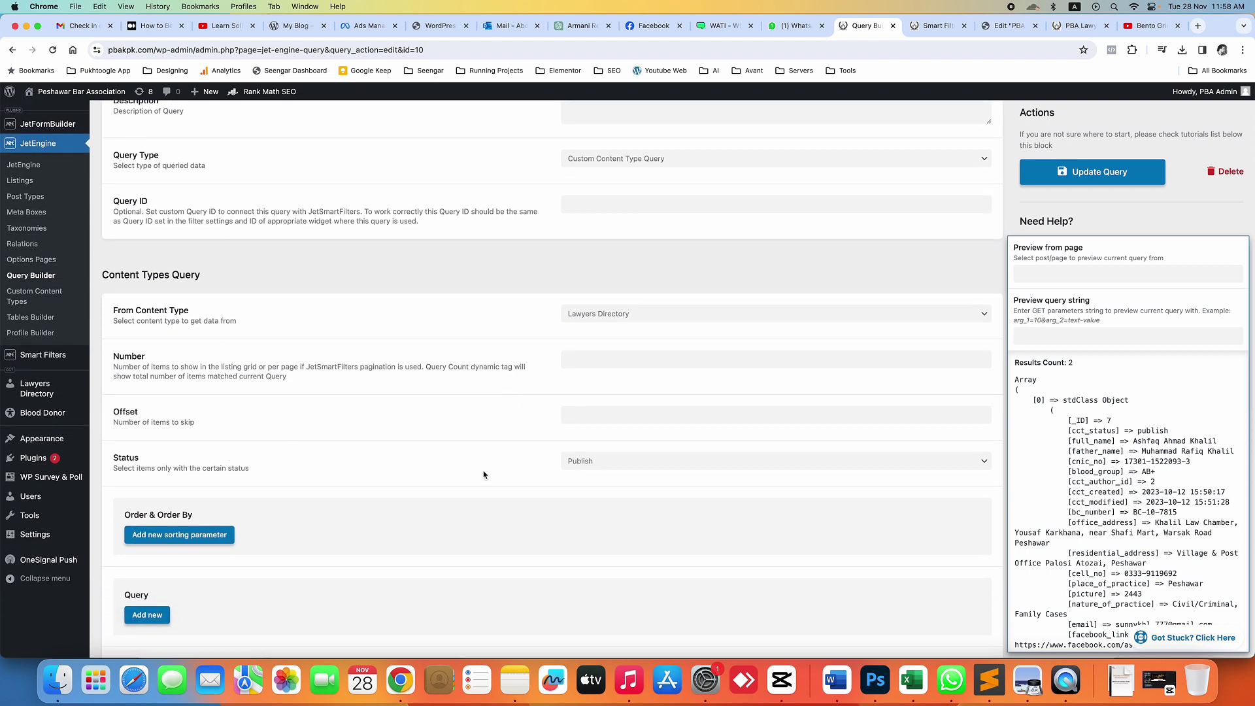
# Switch the Directory query's status to Any, then back to Publish.
pyautogui.click(605, 466)
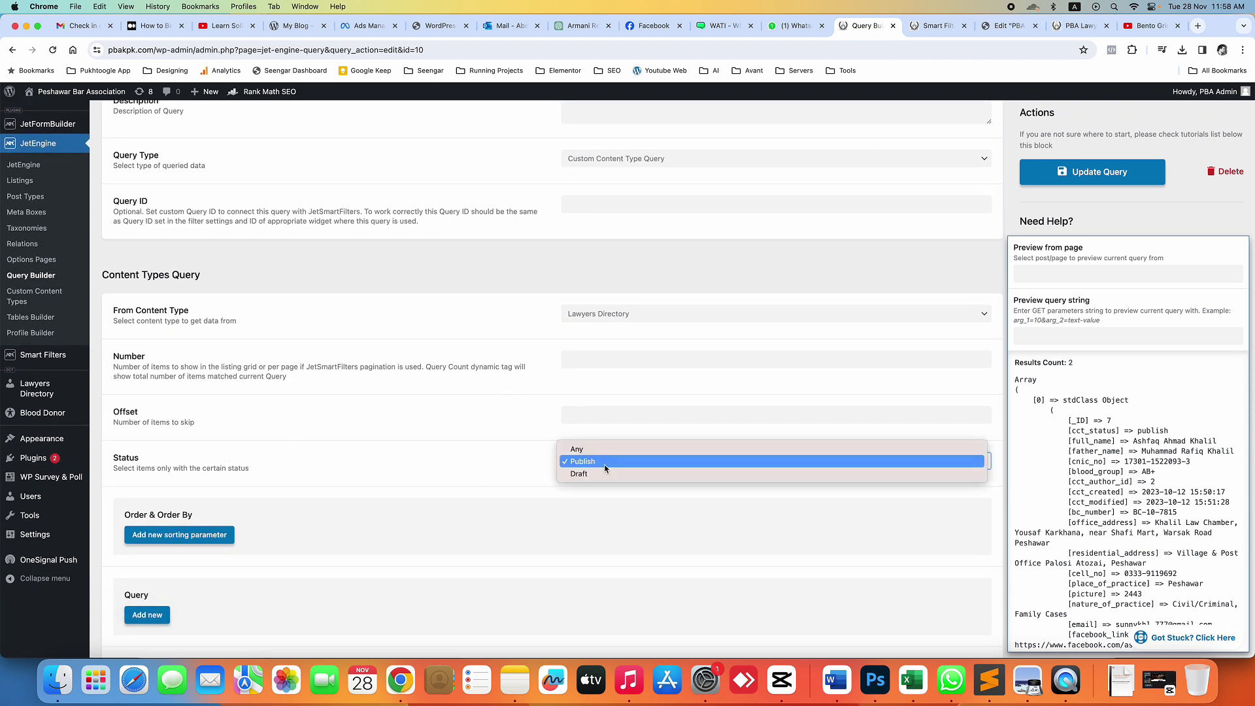
pyautogui.click(586, 451)
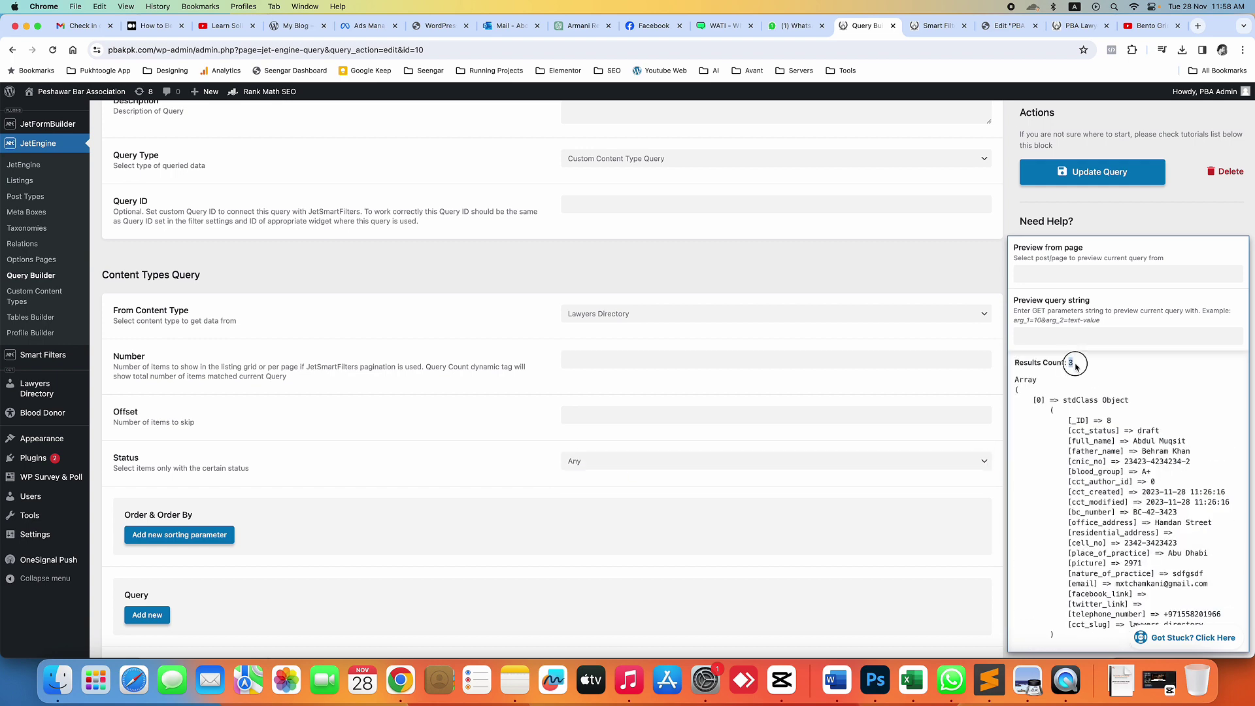
pyautogui.click(633, 458)
pyautogui.click(613, 472)
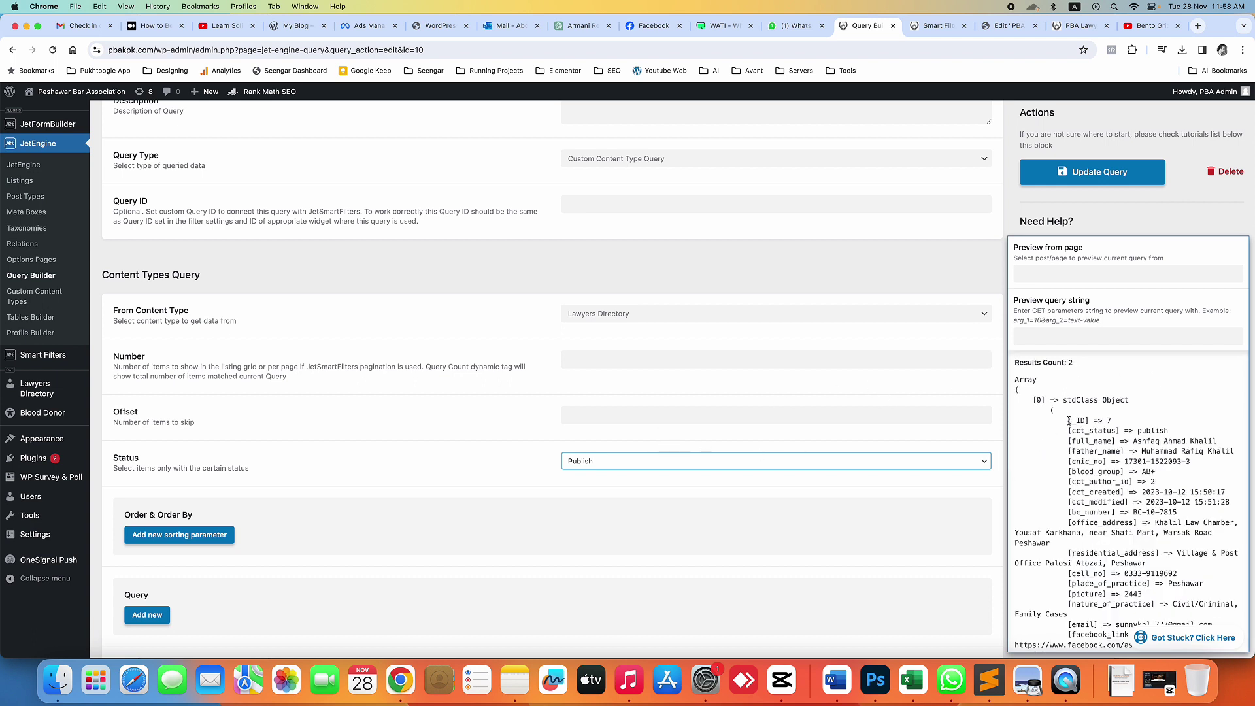
# Select the full_name field key in the query results preview.
pyautogui.moveTo(1068, 420); pyautogui.dragTo(1151, 583)
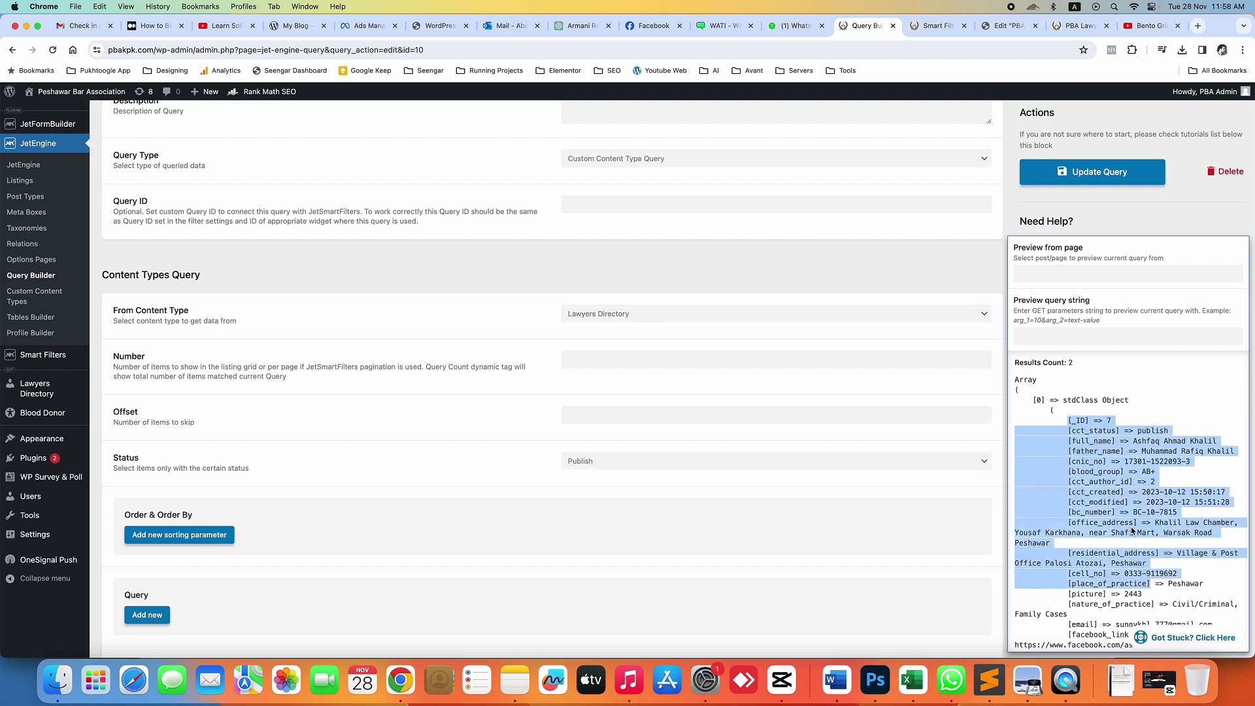
pyautogui.click(1077, 465)
pyautogui.moveTo(1071, 452); pyautogui.dragTo(1095, 440)
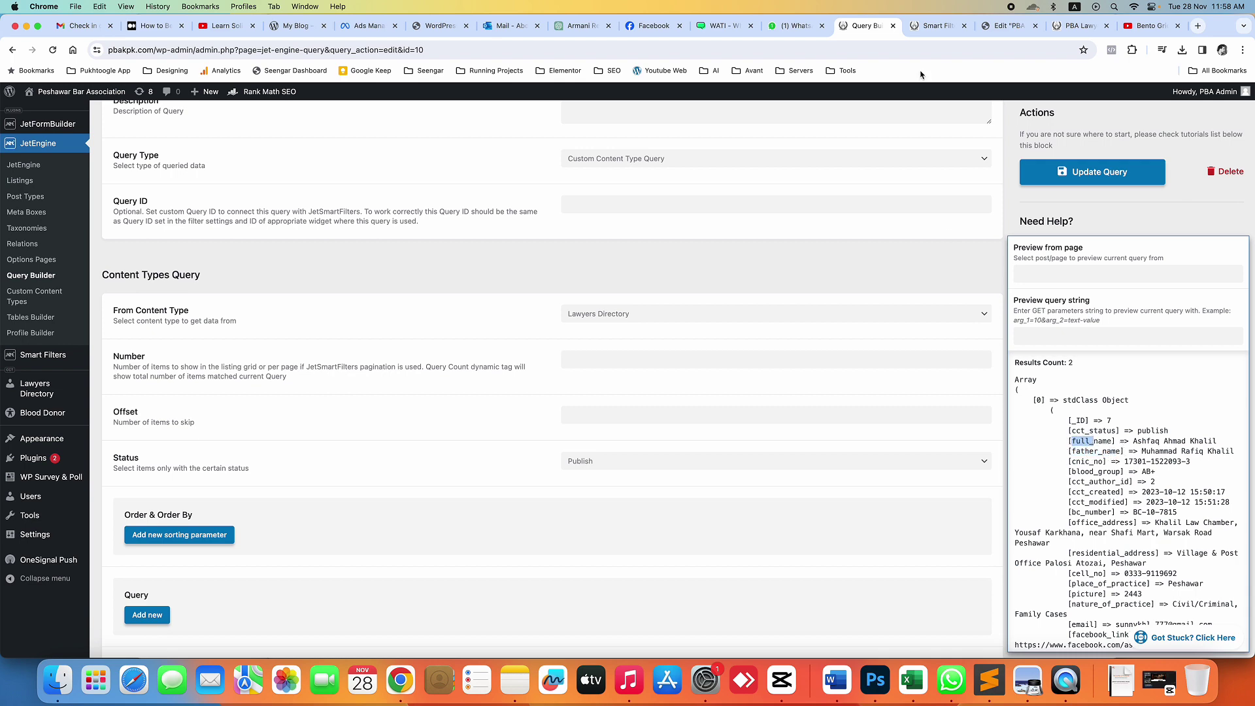
pyautogui.click(935, 31)
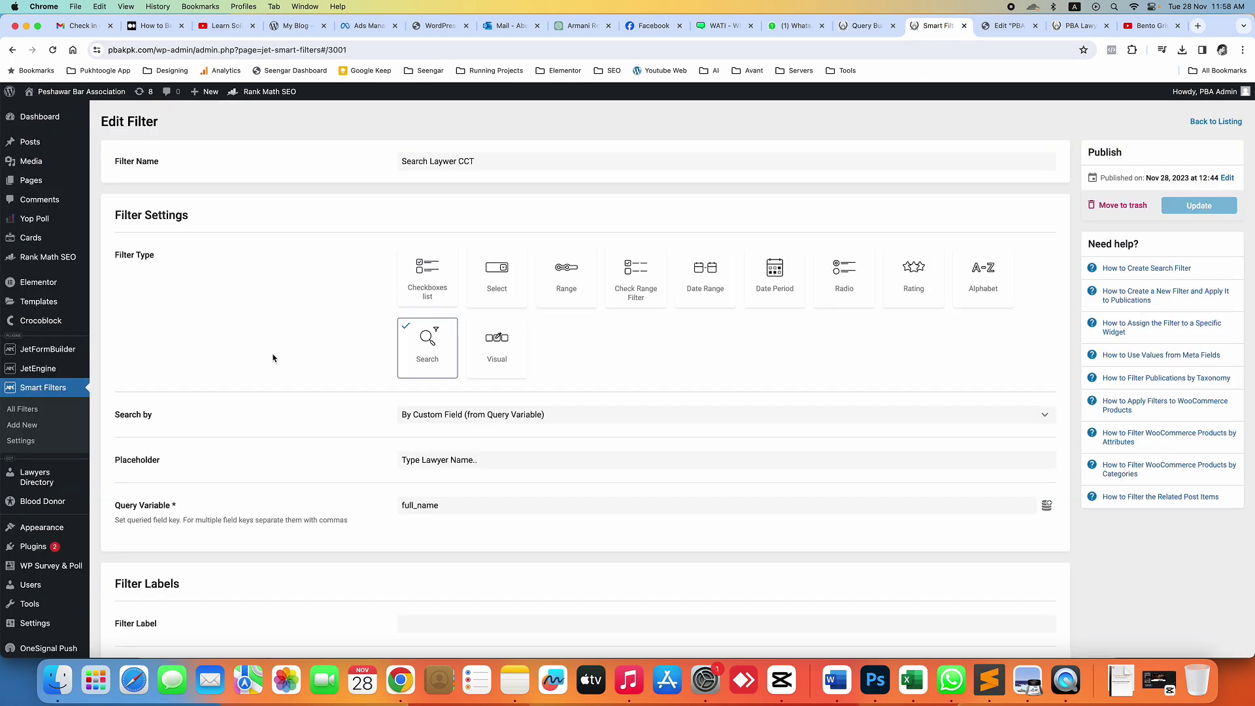
# Start a new Search filter that searches by a custom field from a query variable.
pyautogui.click(33, 428)
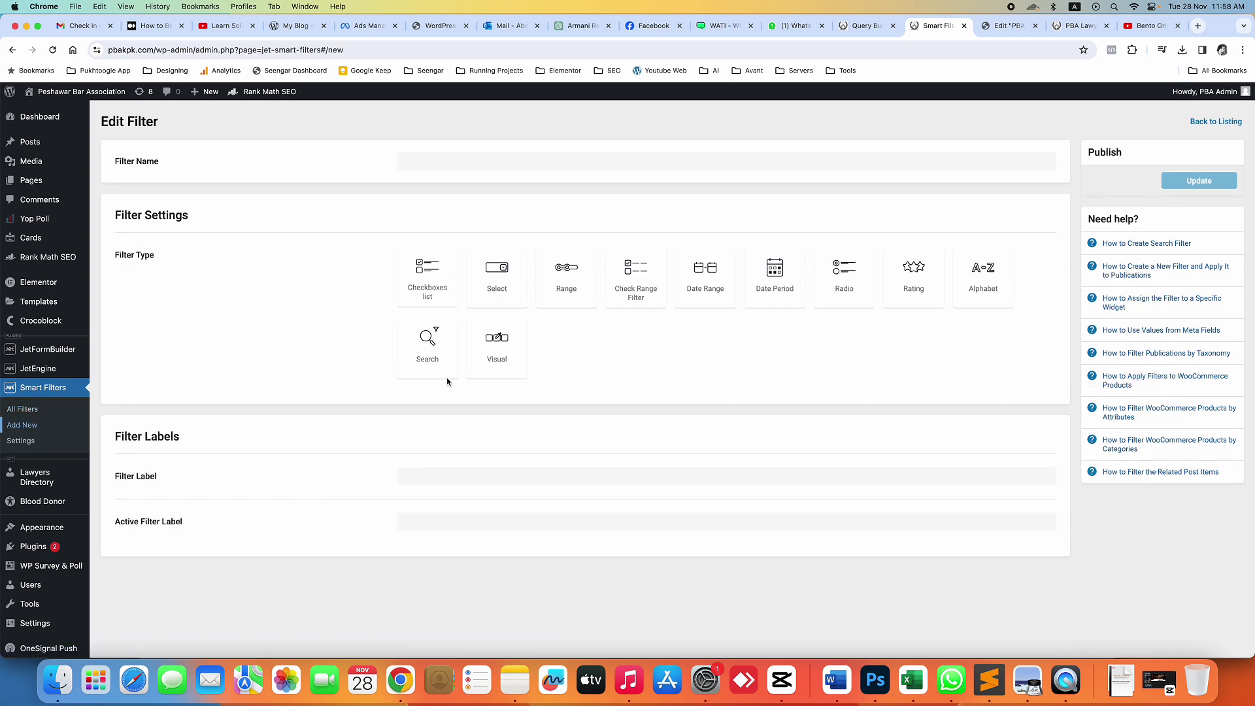
pyautogui.click(431, 345)
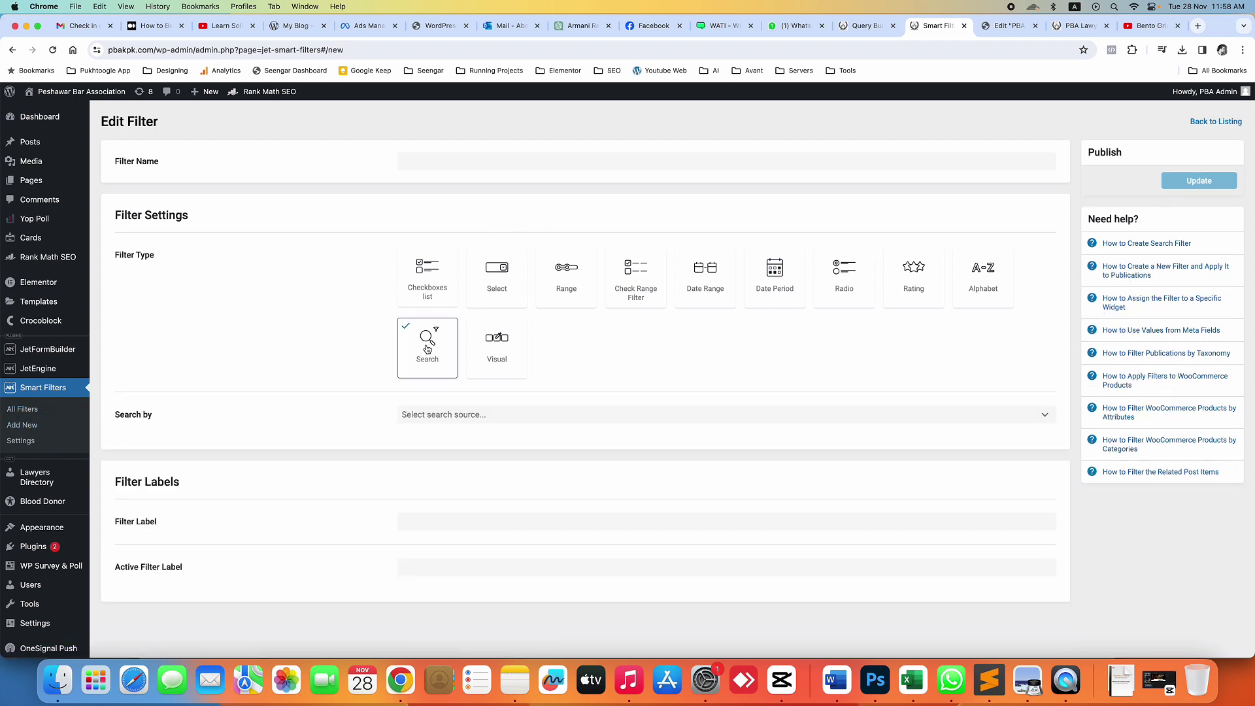
pyautogui.scroll(-1, 393, 372)
pyautogui.click(421, 390)
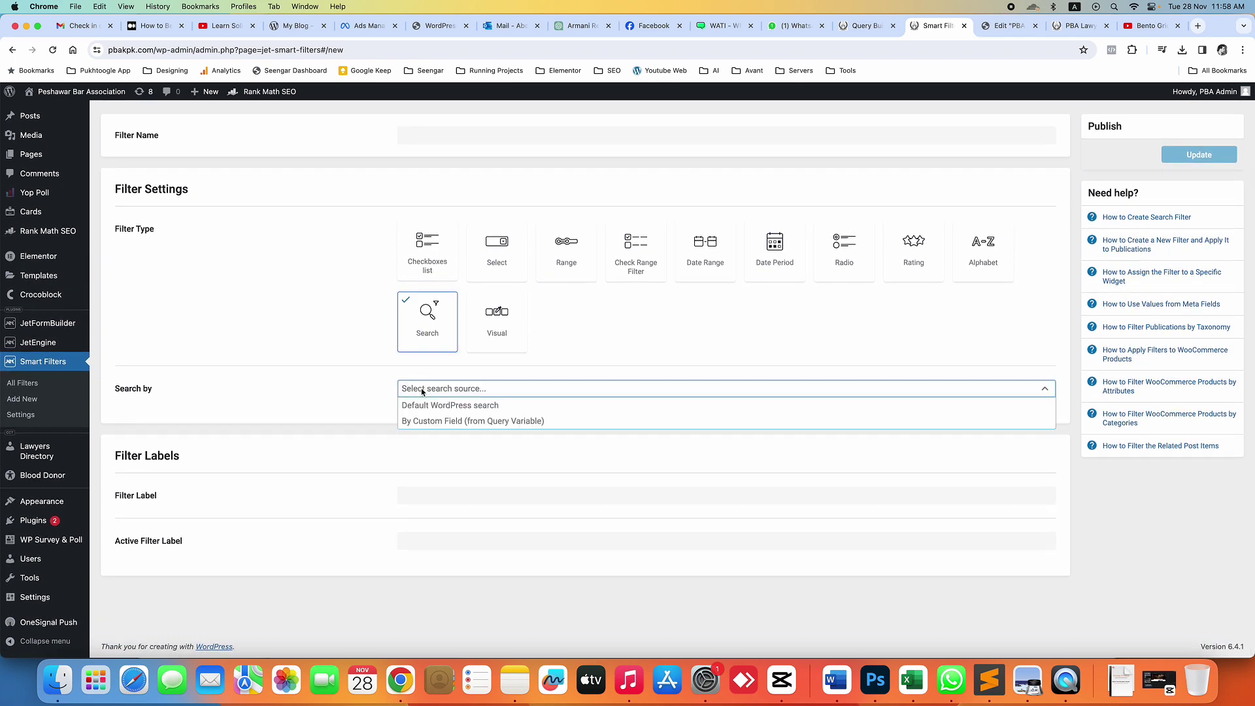
pyautogui.click(442, 422)
pyautogui.scroll(-2, 461, 457)
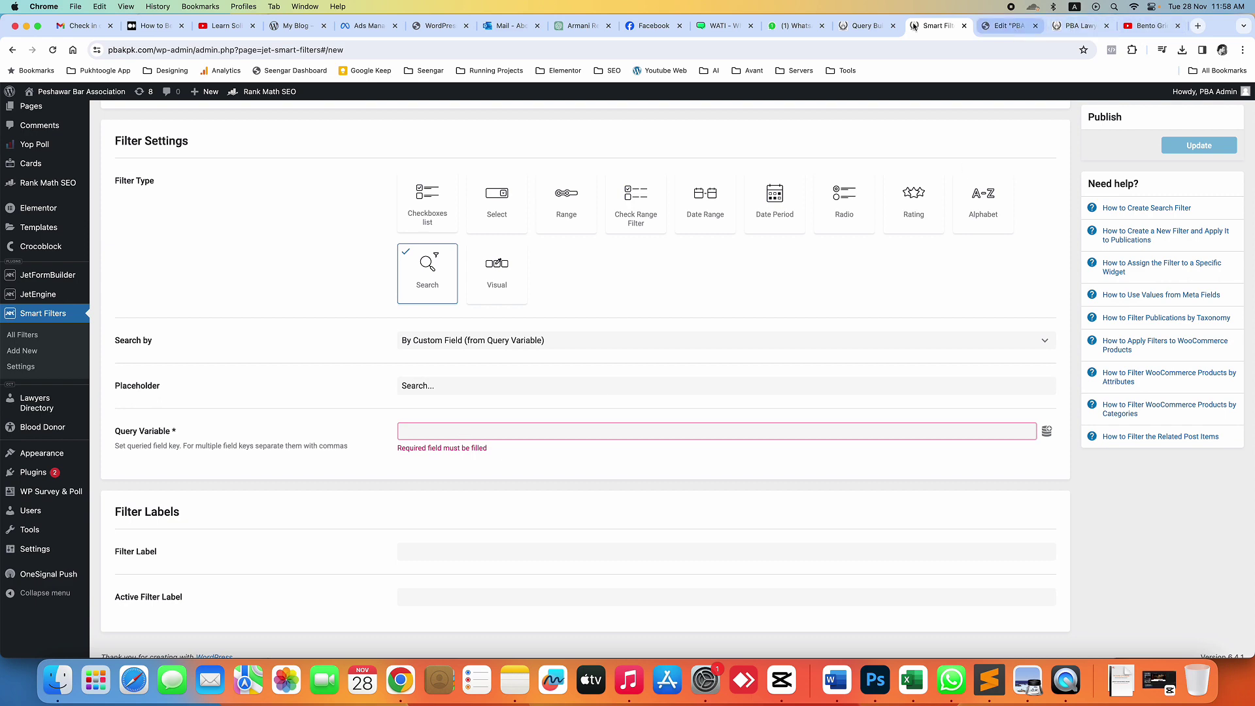
# Copy full_name from the query preview into the new filter's Query Variable field.
pyautogui.click(864, 26)
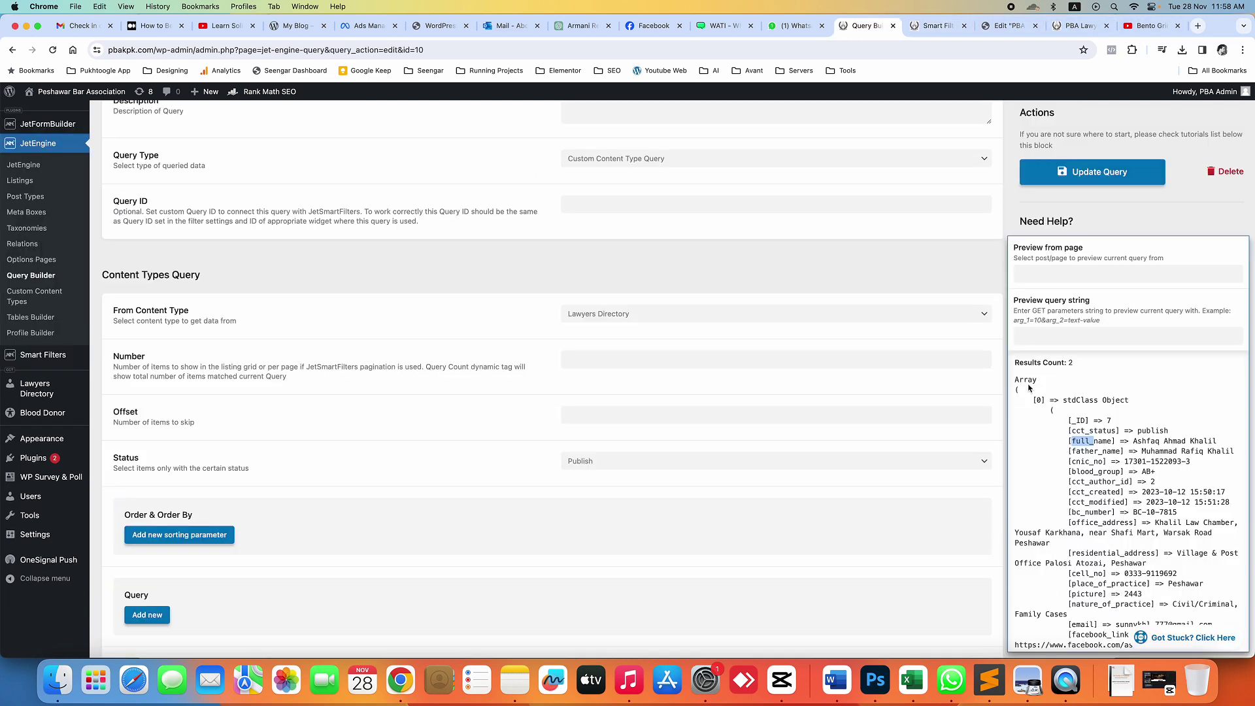
pyautogui.doubleClick(1091, 443)
pyautogui.press('super+c')
pyautogui.click(935, 26)
pyautogui.click(414, 430)
pyautogui.press('super+v')
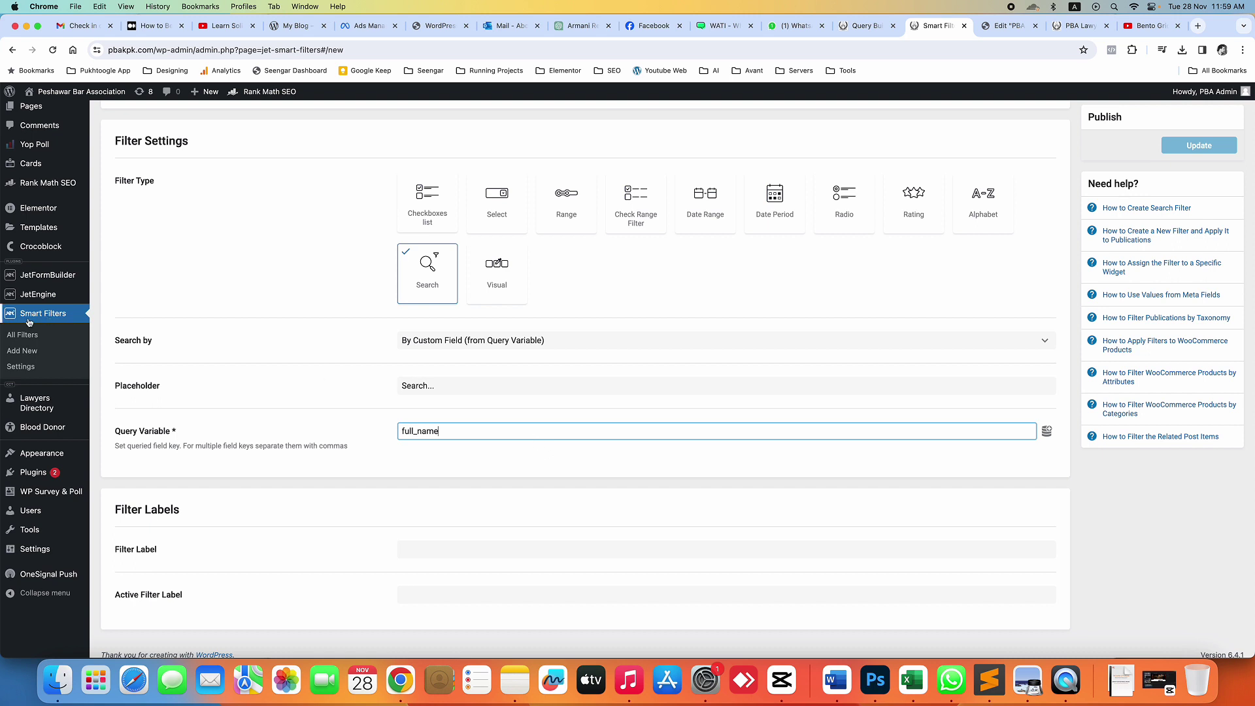
# Open the existing Search Laywer CCT filter and inspect its full_name query variable.
pyautogui.click(20, 334)
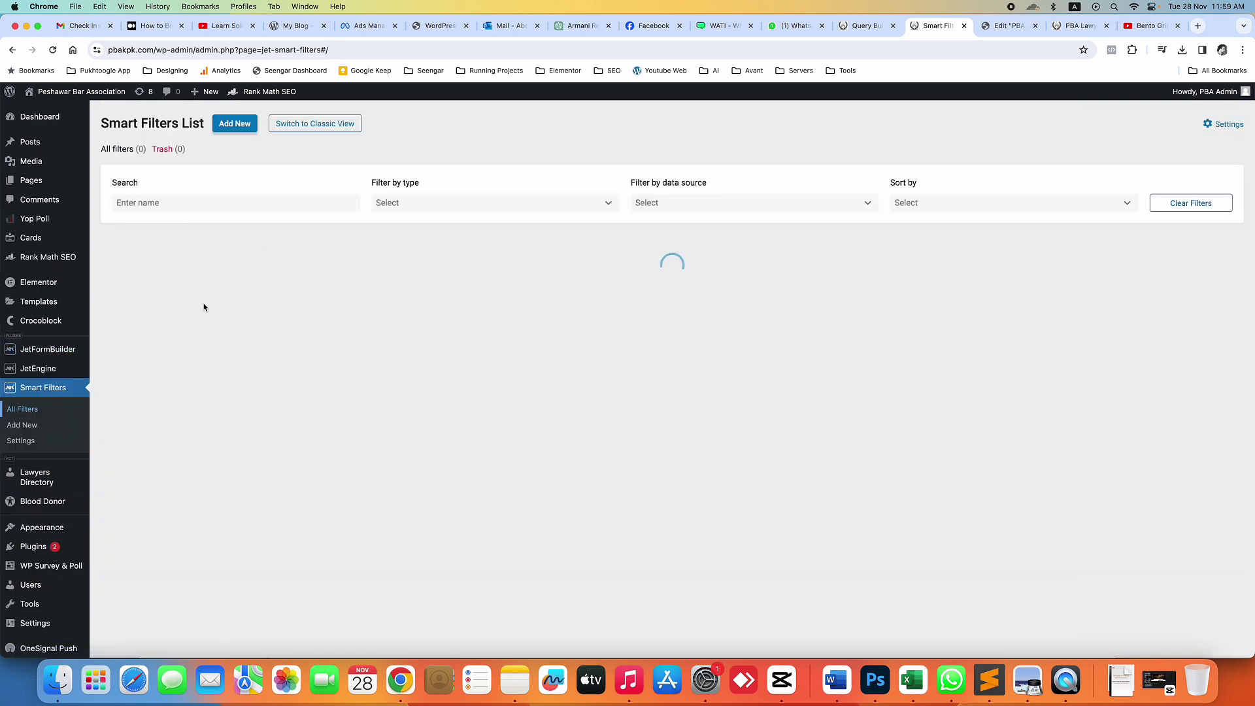
pyautogui.click(168, 315)
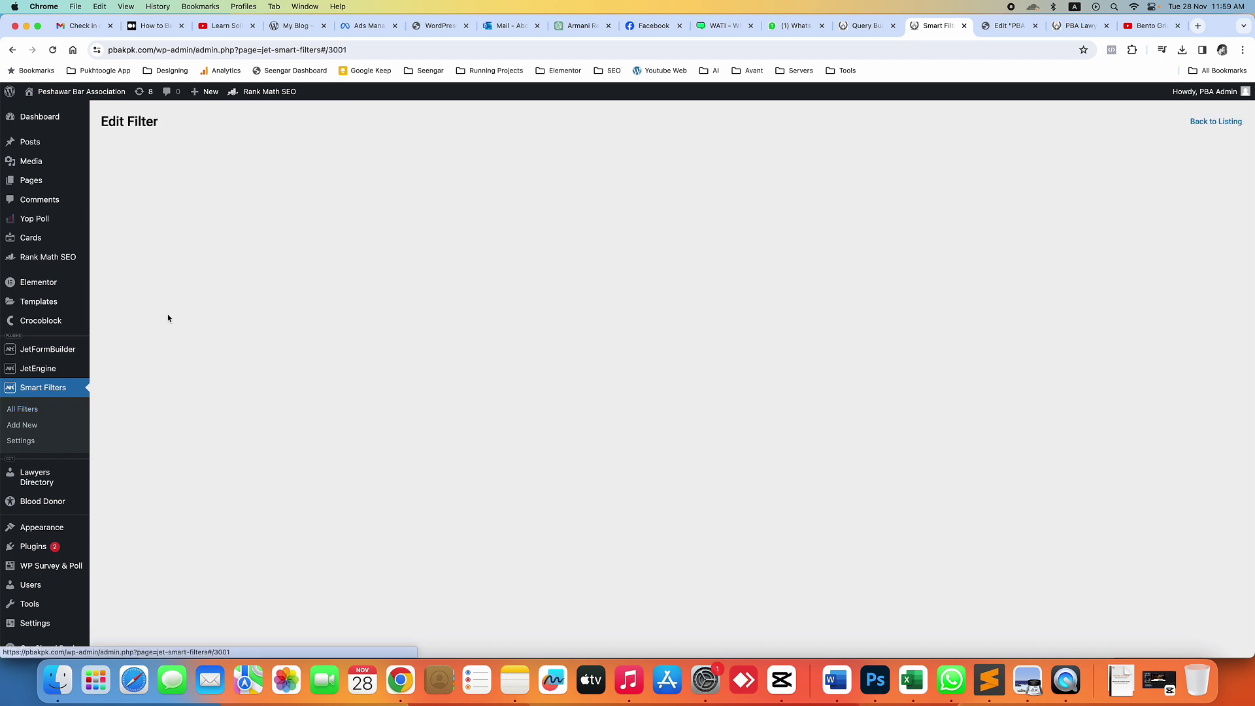
pyautogui.moveTo(473, 509); pyautogui.dragTo(358, 503)
pyautogui.click(362, 468)
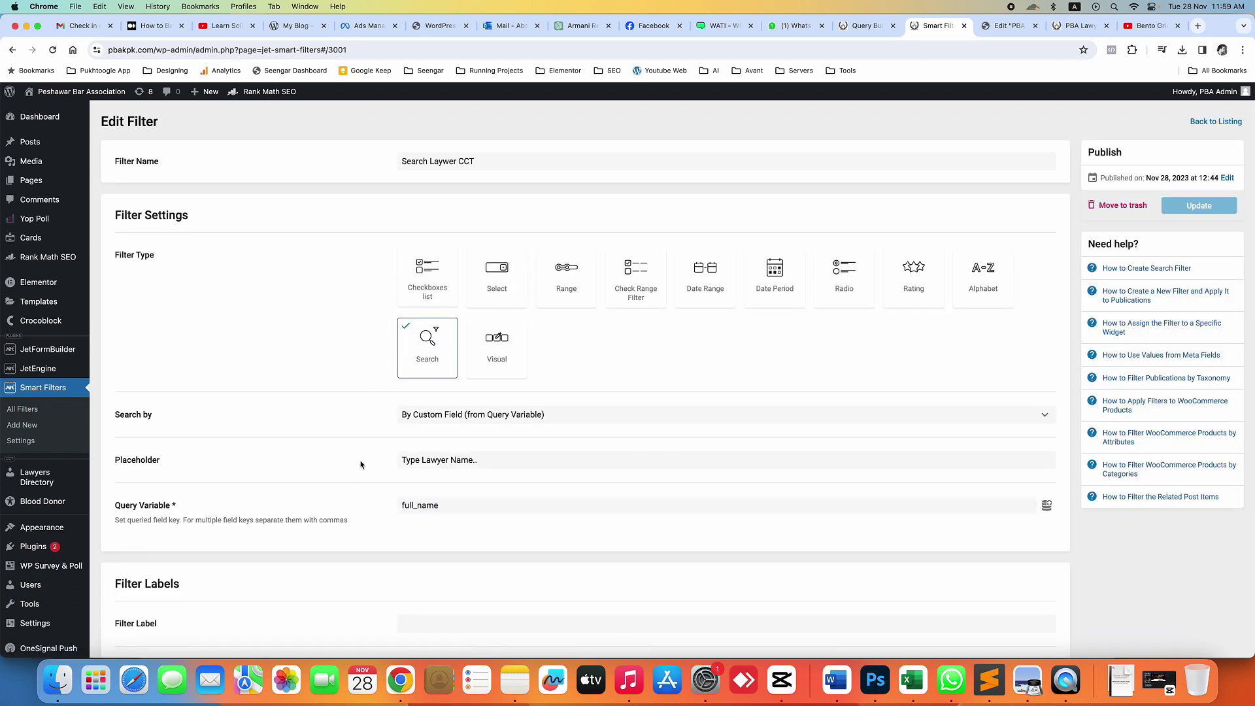
# Confirm the directory page's Search Filter widget uses JetEngine as its provider.
pyautogui.click(1014, 31)
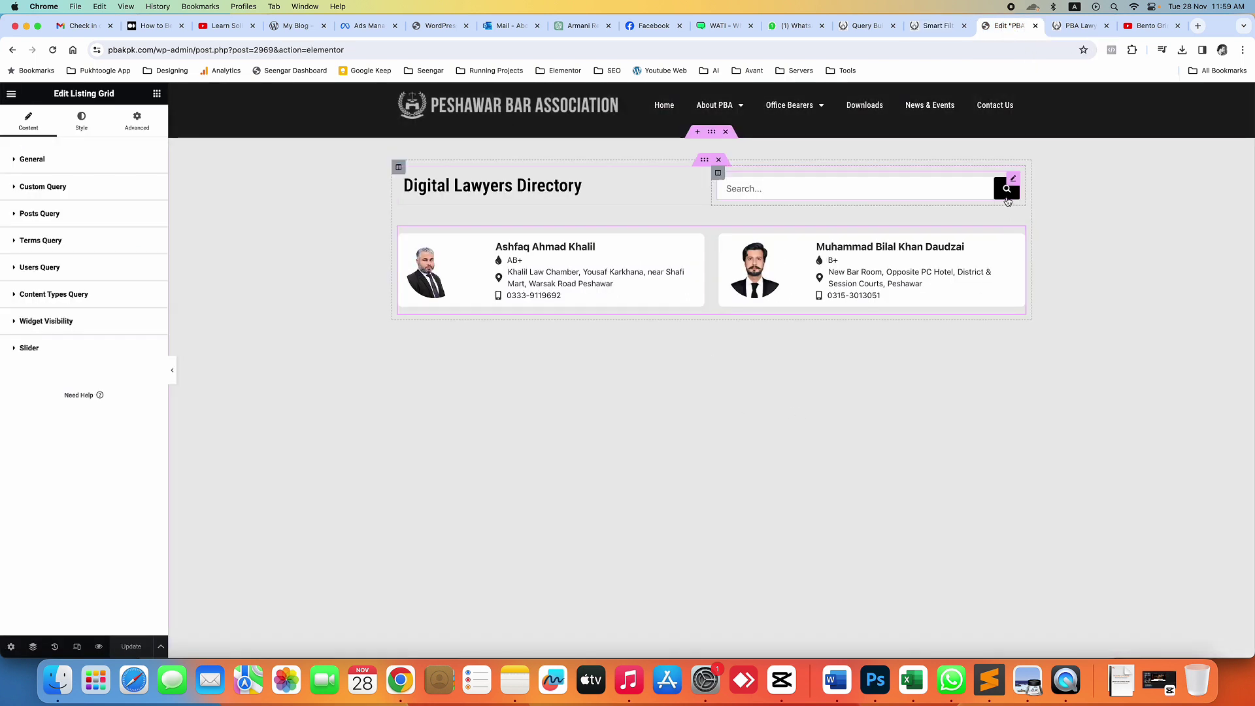
pyautogui.click(1013, 175)
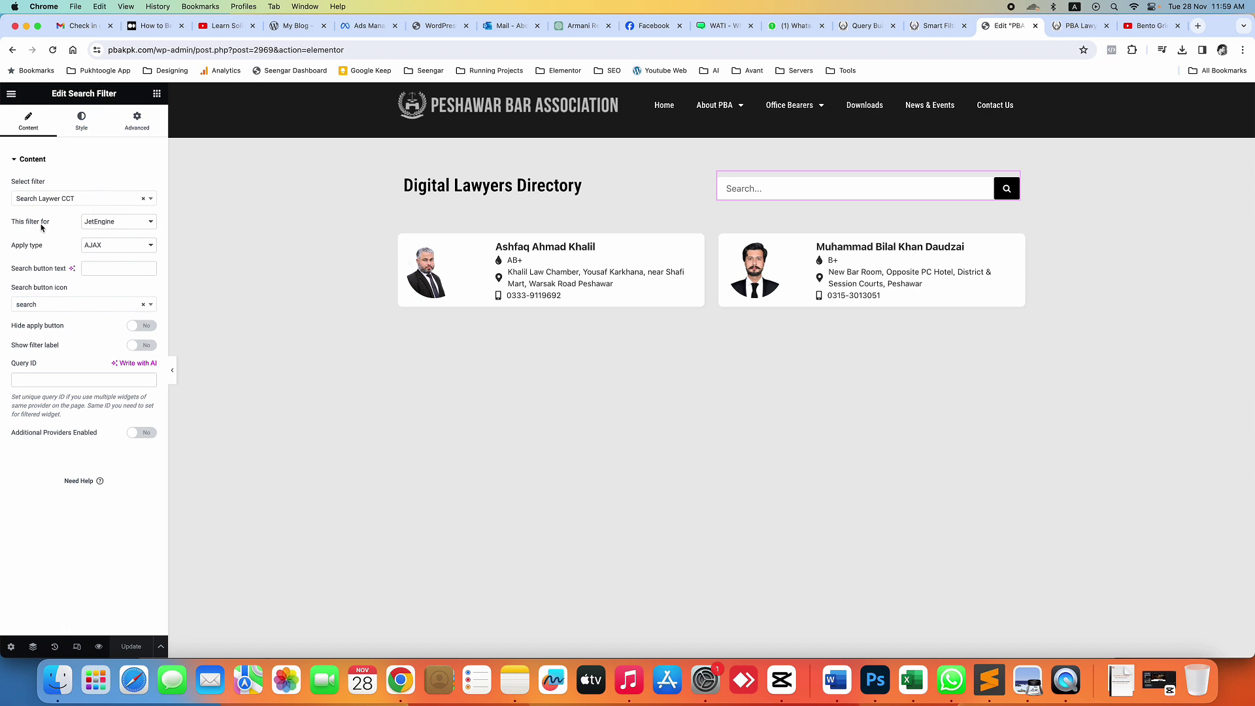
pyautogui.click(87, 227)
pyautogui.click(116, 223)
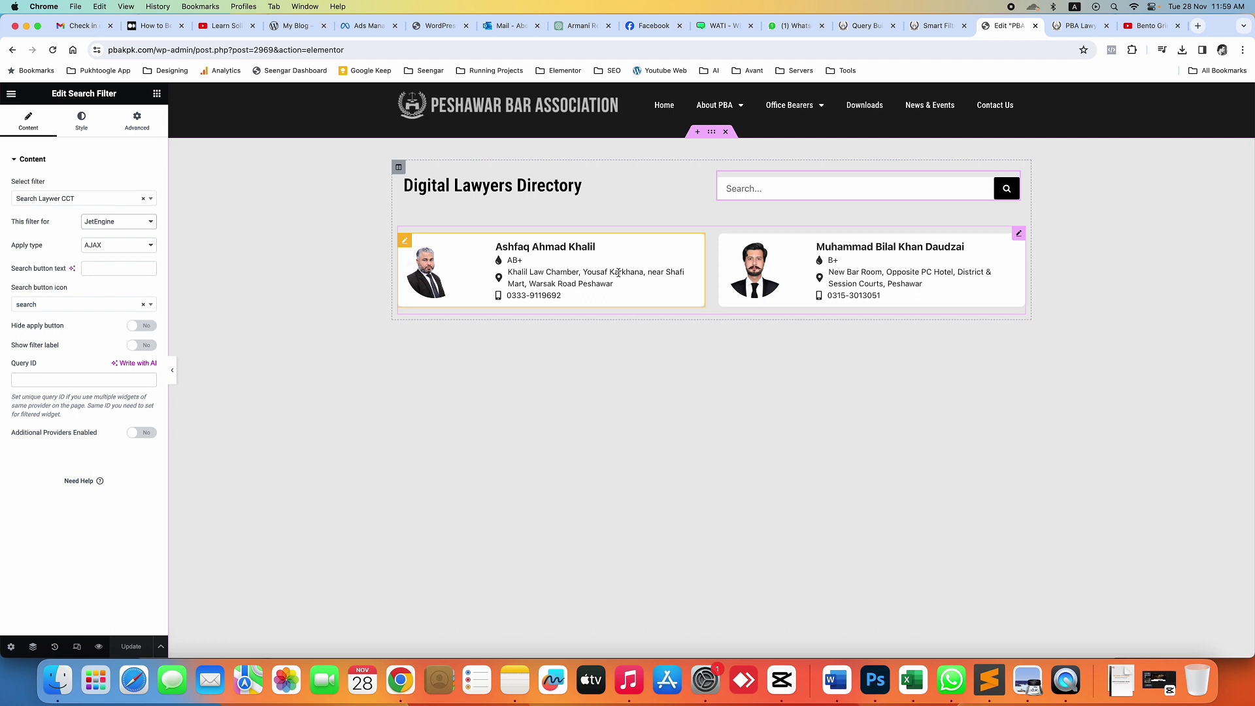
pyautogui.click(118, 222)
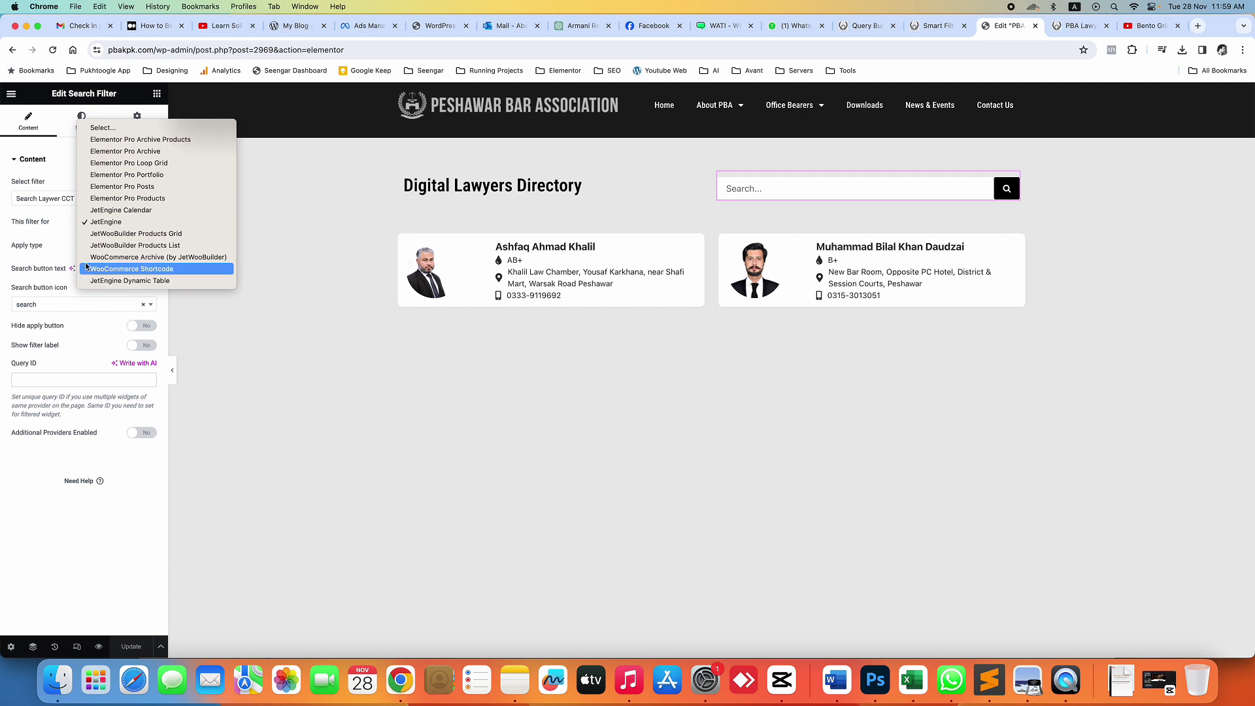
pyautogui.click(52, 228)
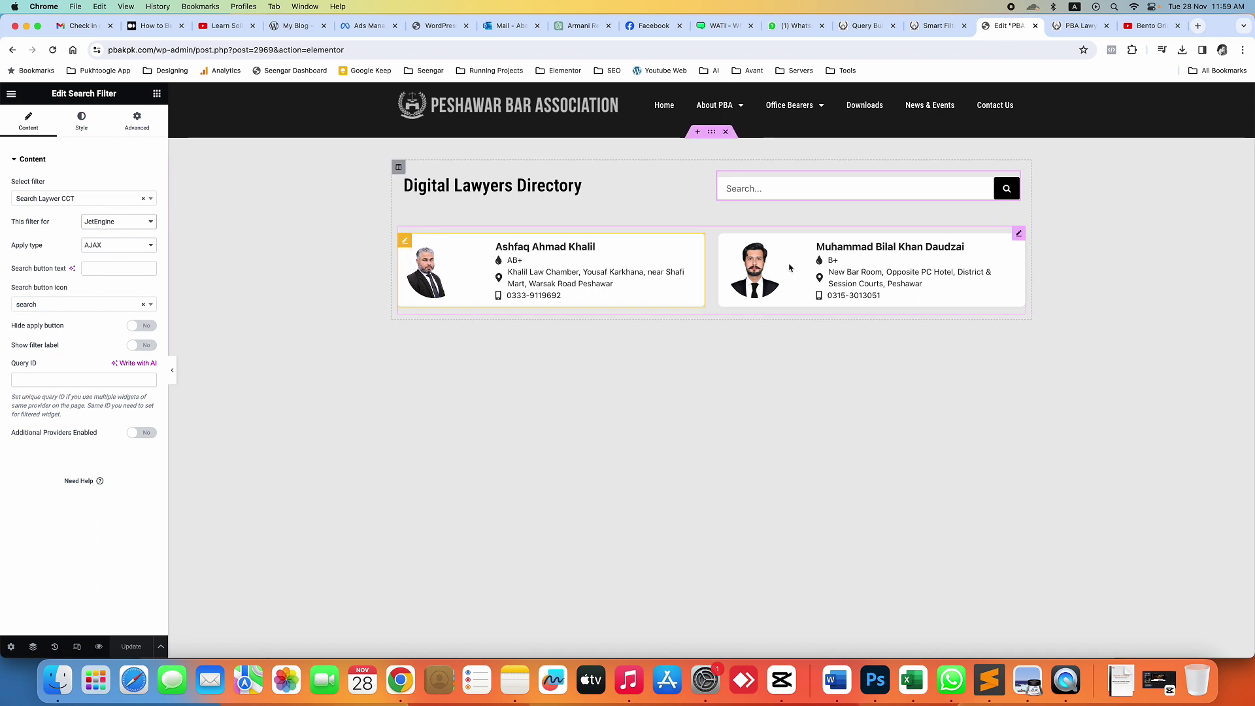
# Check the Listing Grid widget's Custom Query settings.
pyautogui.click(1018, 232)
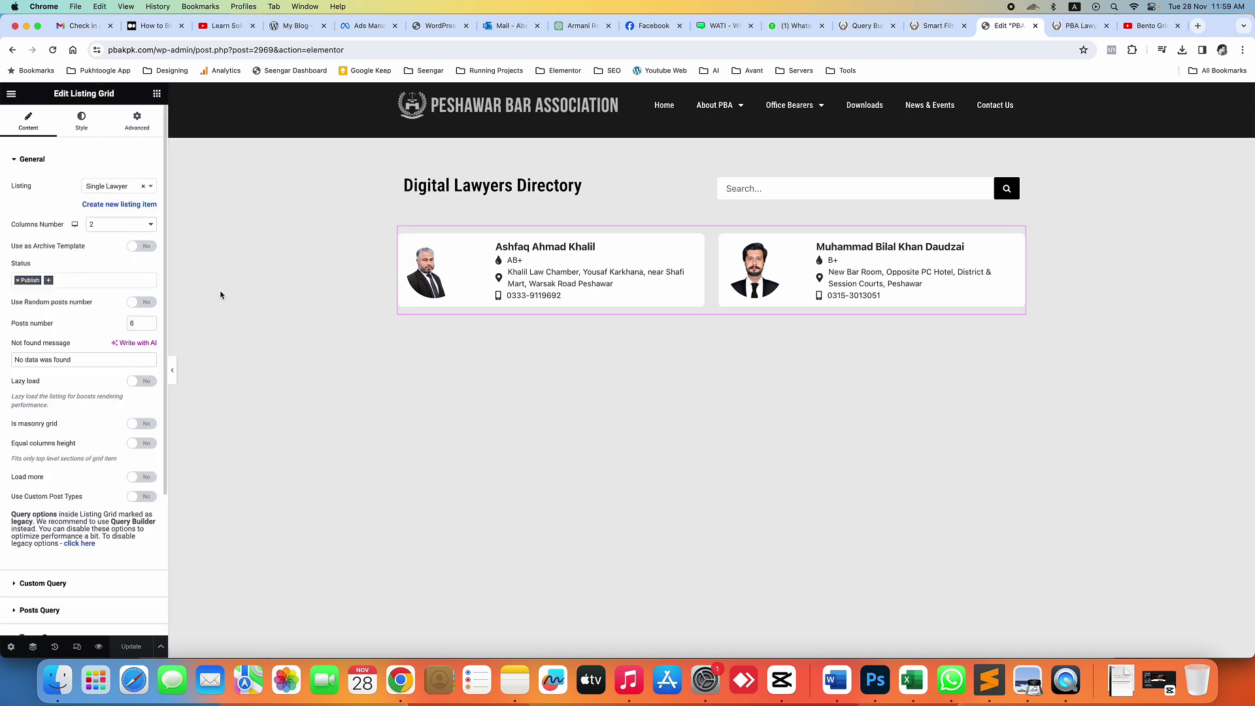
pyautogui.click(53, 585)
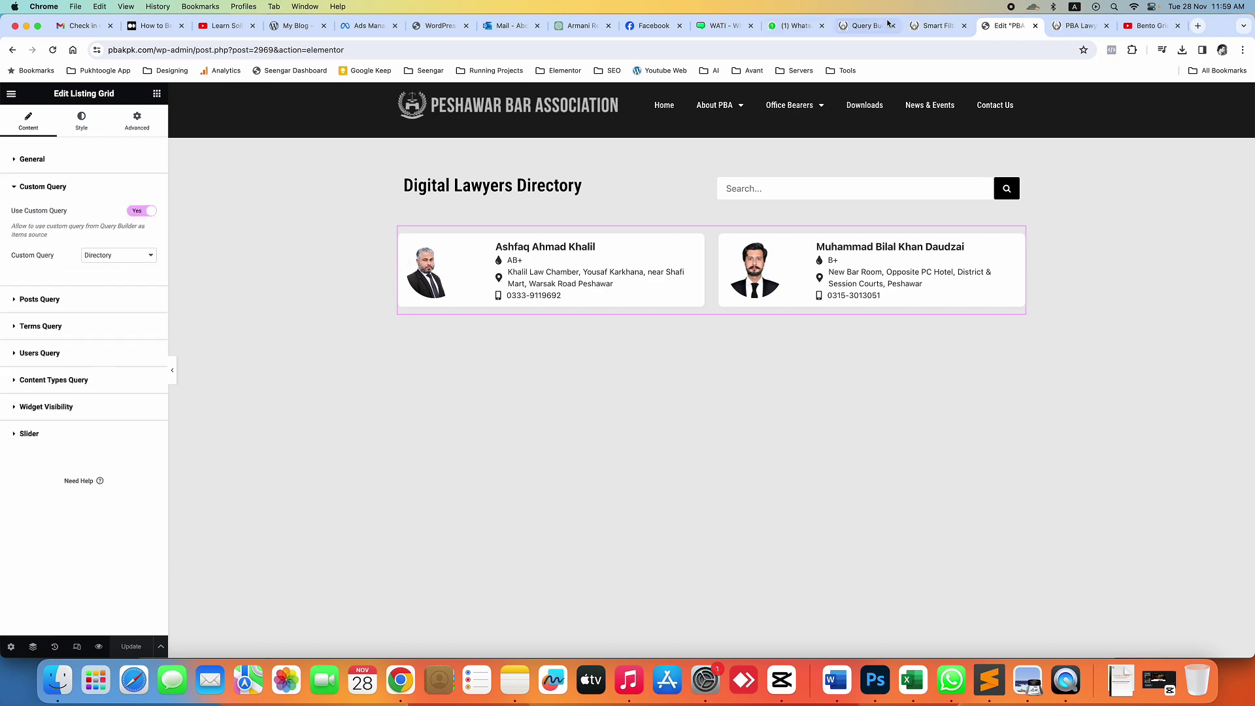
pyautogui.click(866, 26)
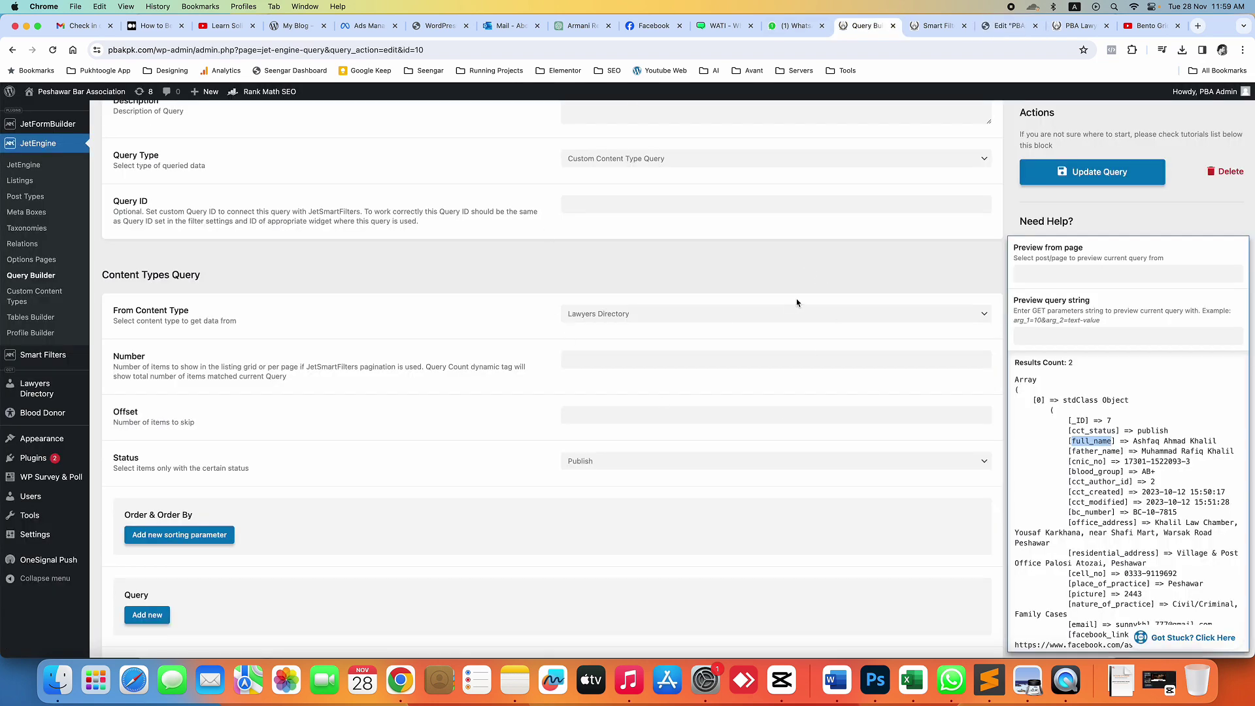
# Select the office_address field name in the Directory query preview.
pyautogui.click(1084, 30)
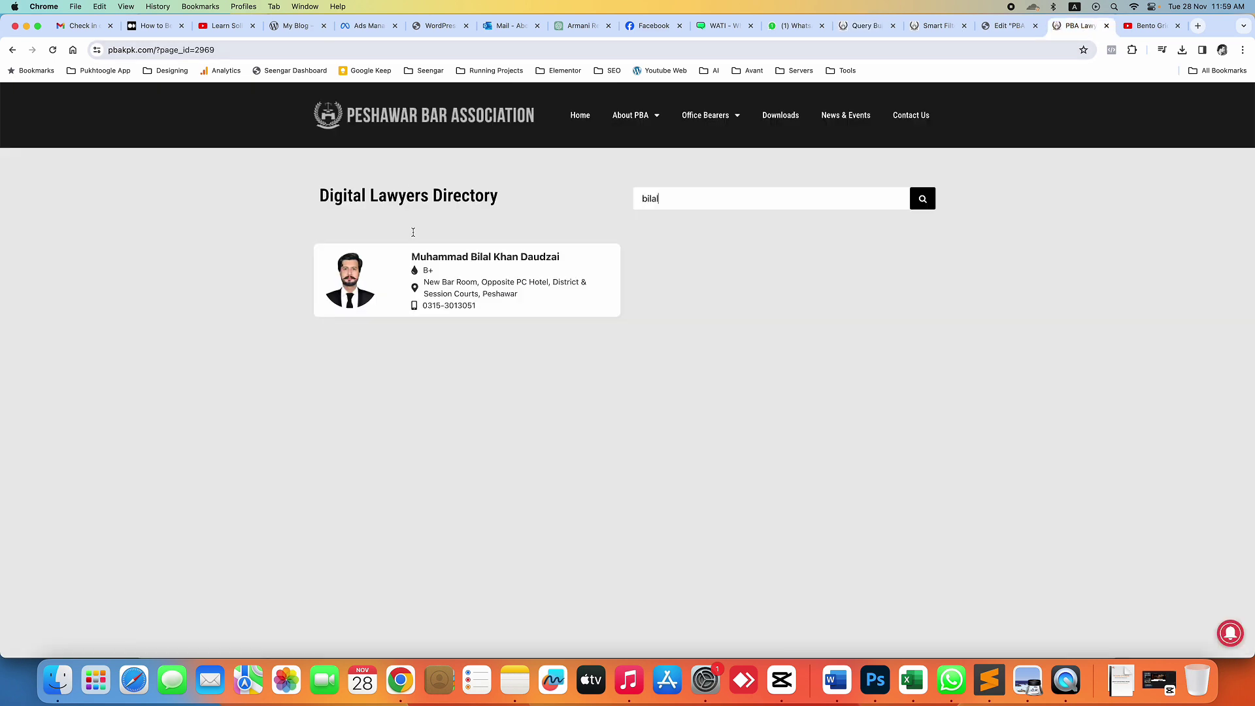
pyautogui.click(939, 25)
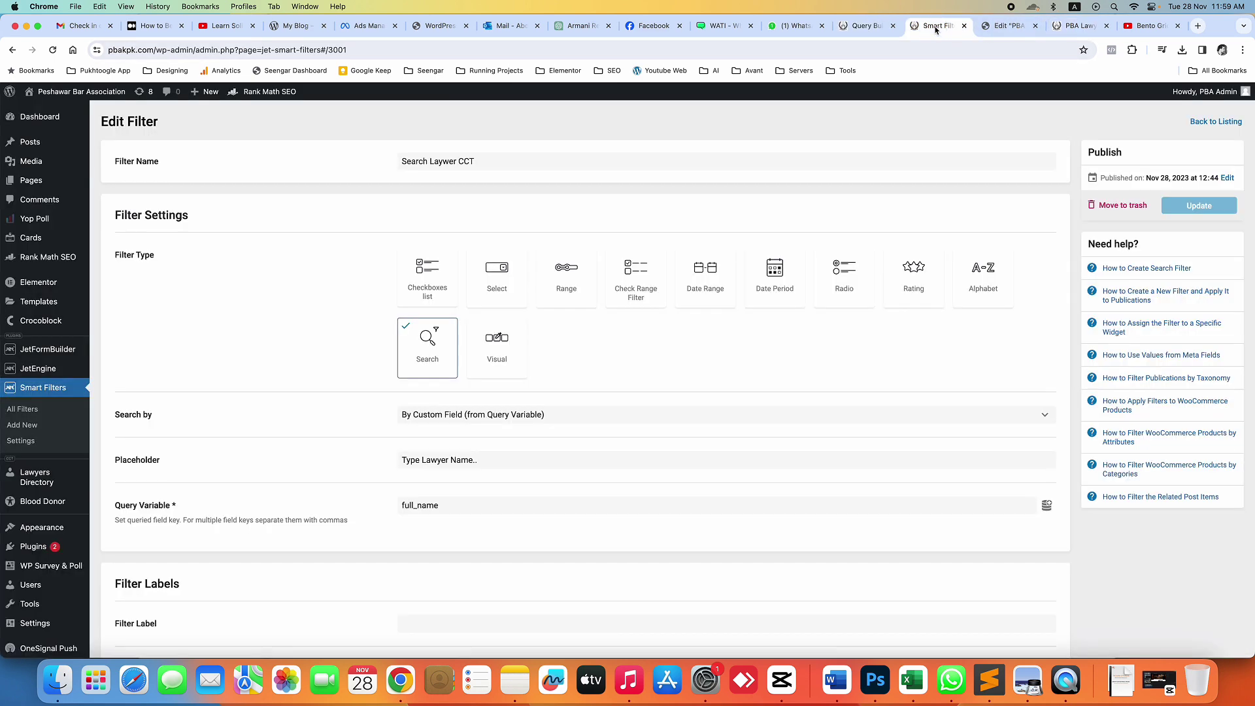
pyautogui.click(850, 26)
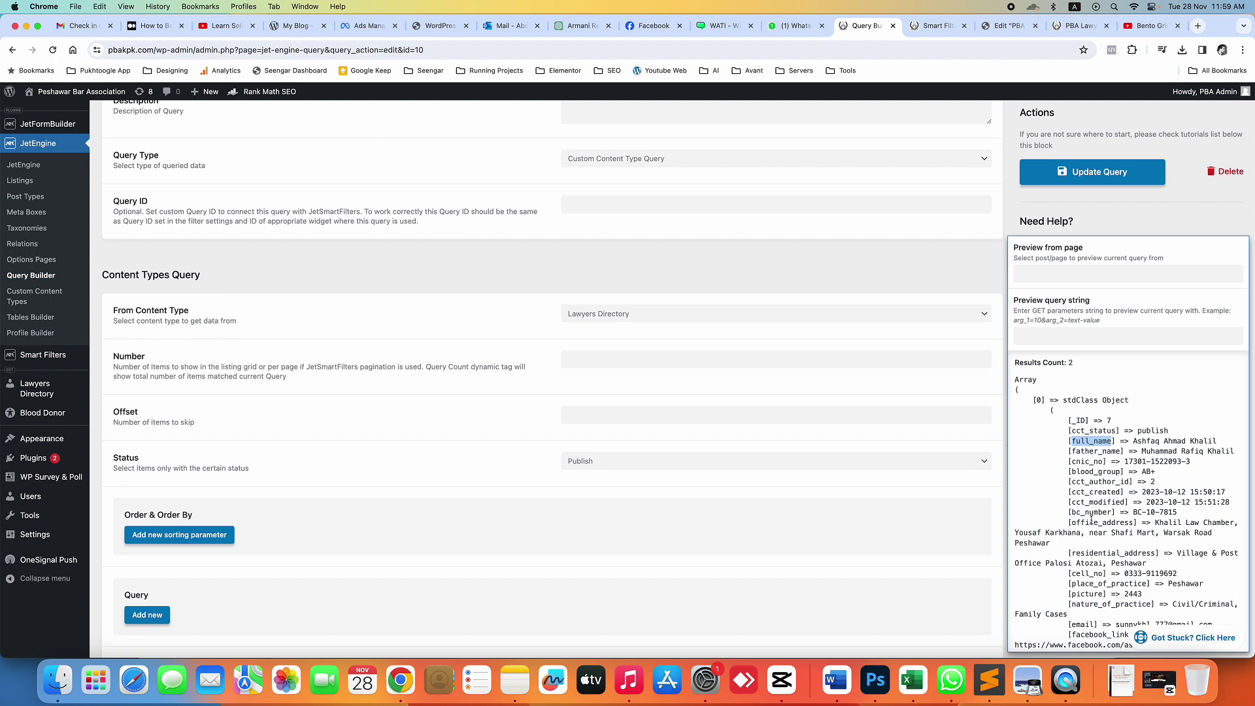
pyautogui.doubleClick(1088, 523)
pyautogui.press('cmd+c')
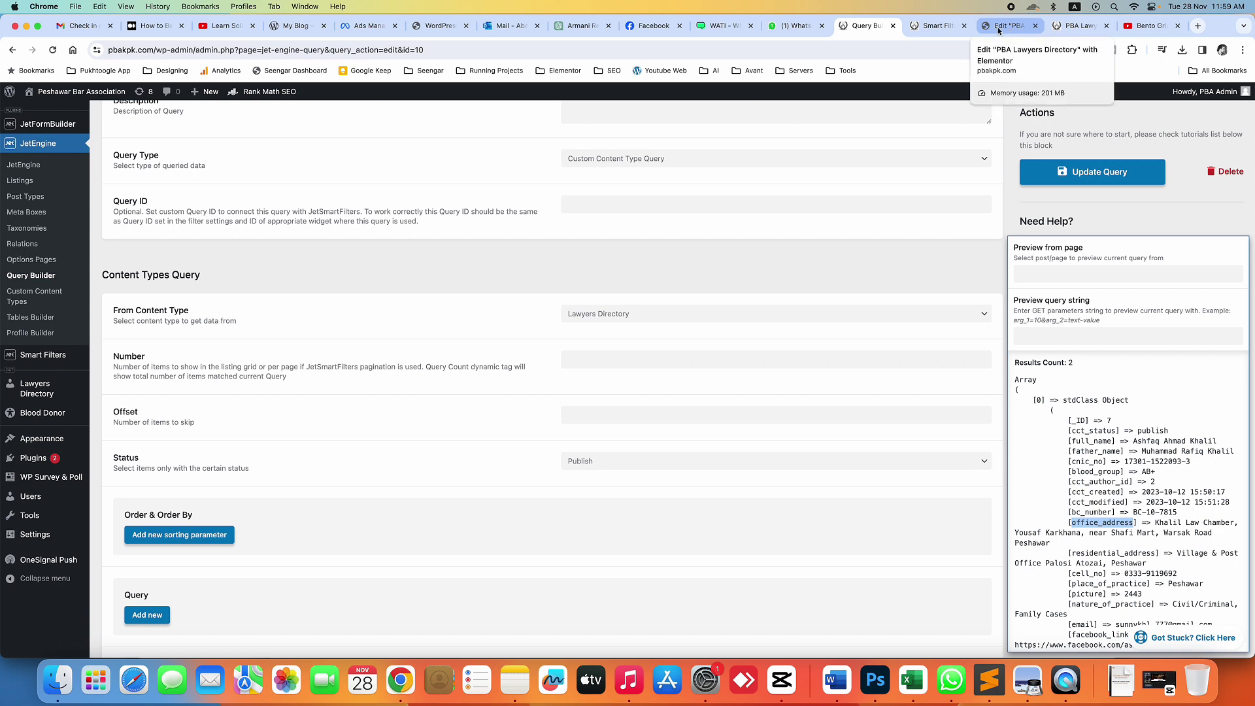
# Replace the filter's full_name query variable with office_address and update the filter.
pyautogui.click(936, 25)
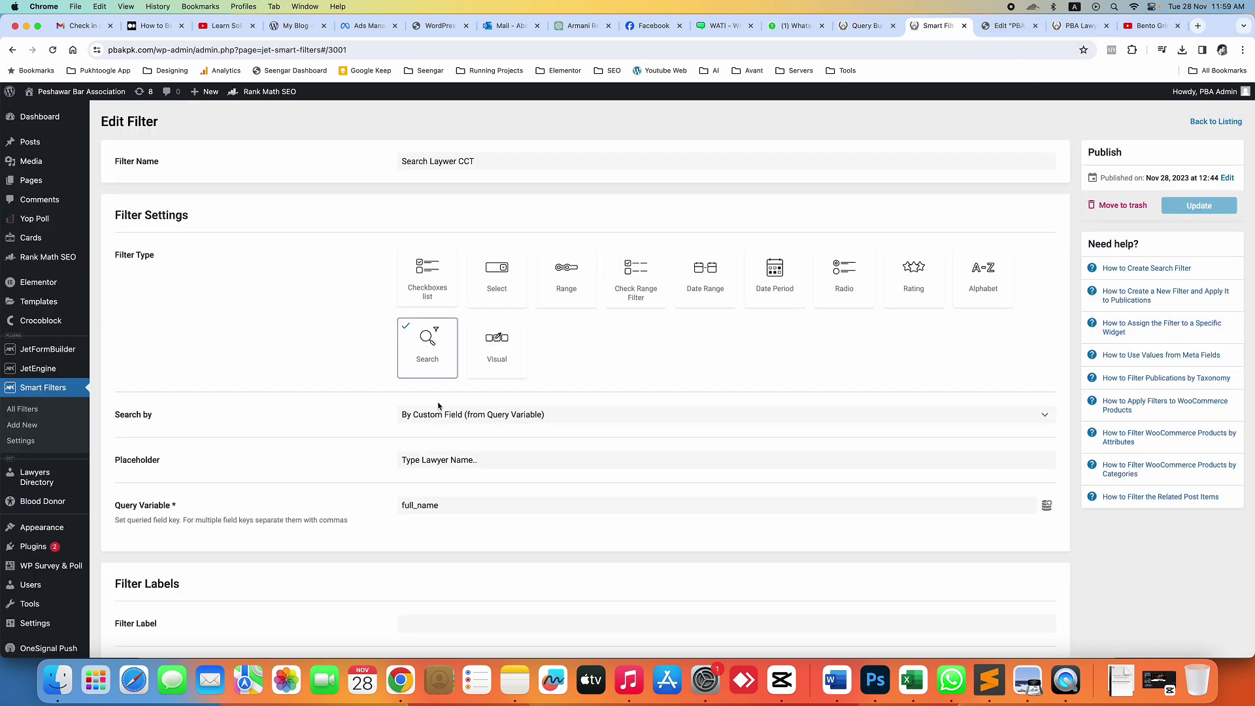
pyautogui.doubleClick(440, 512)
pyautogui.press('cmd+v')
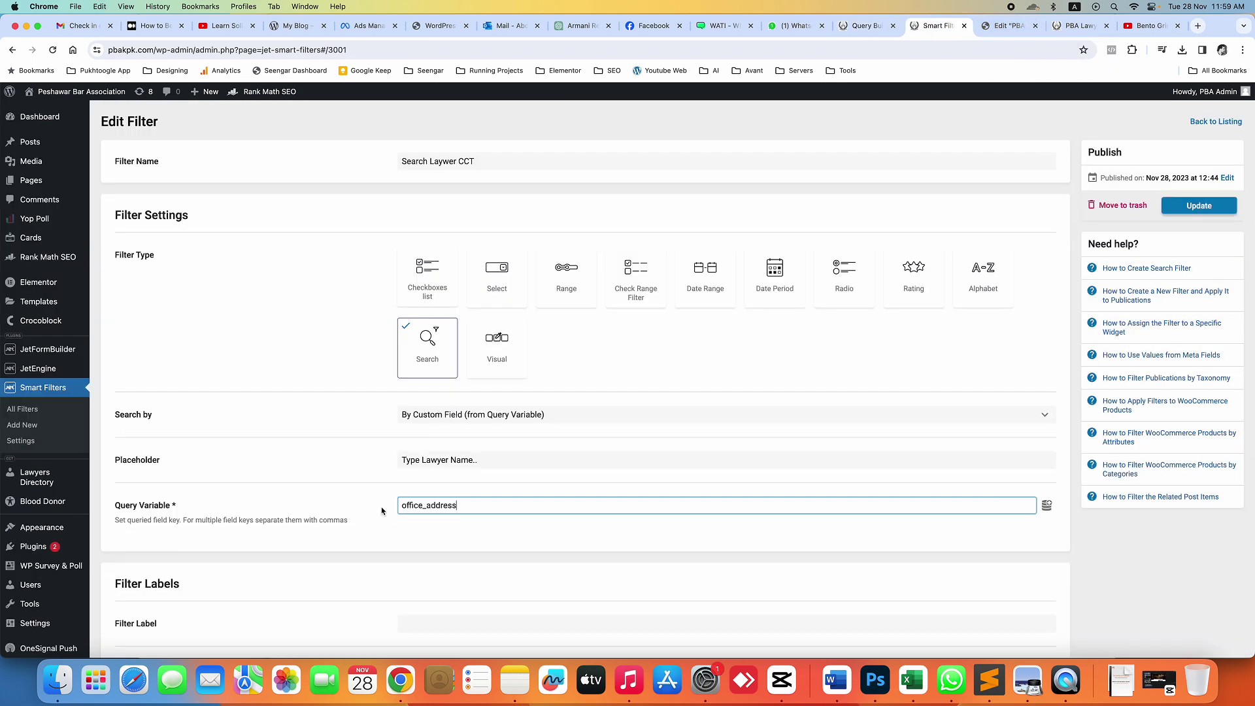
pyautogui.click(1191, 208)
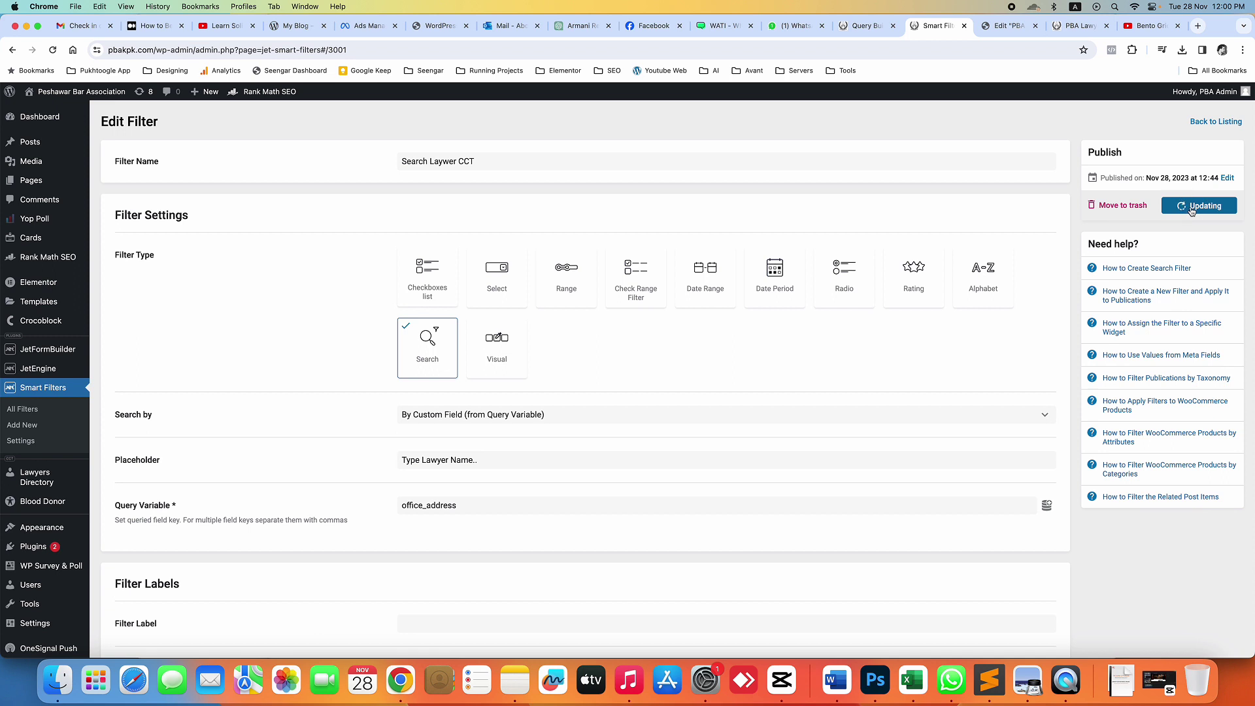
# Reload the live lawyers directory page.
pyautogui.click(1072, 31)
pyautogui.click(1029, 48)
pyautogui.press('Return')
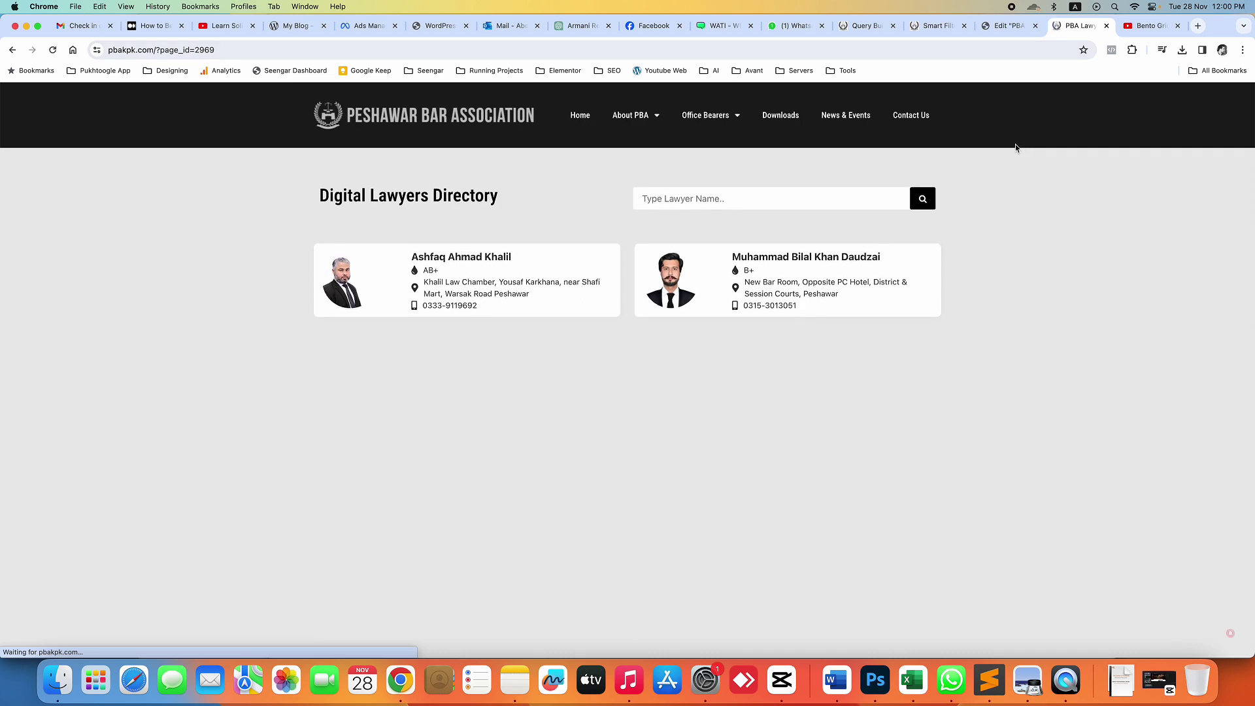
# Search the directory for 'Session' from an address, then clear the search box.
pyautogui.doubleClick(757, 295)
pyautogui.press('super+c')
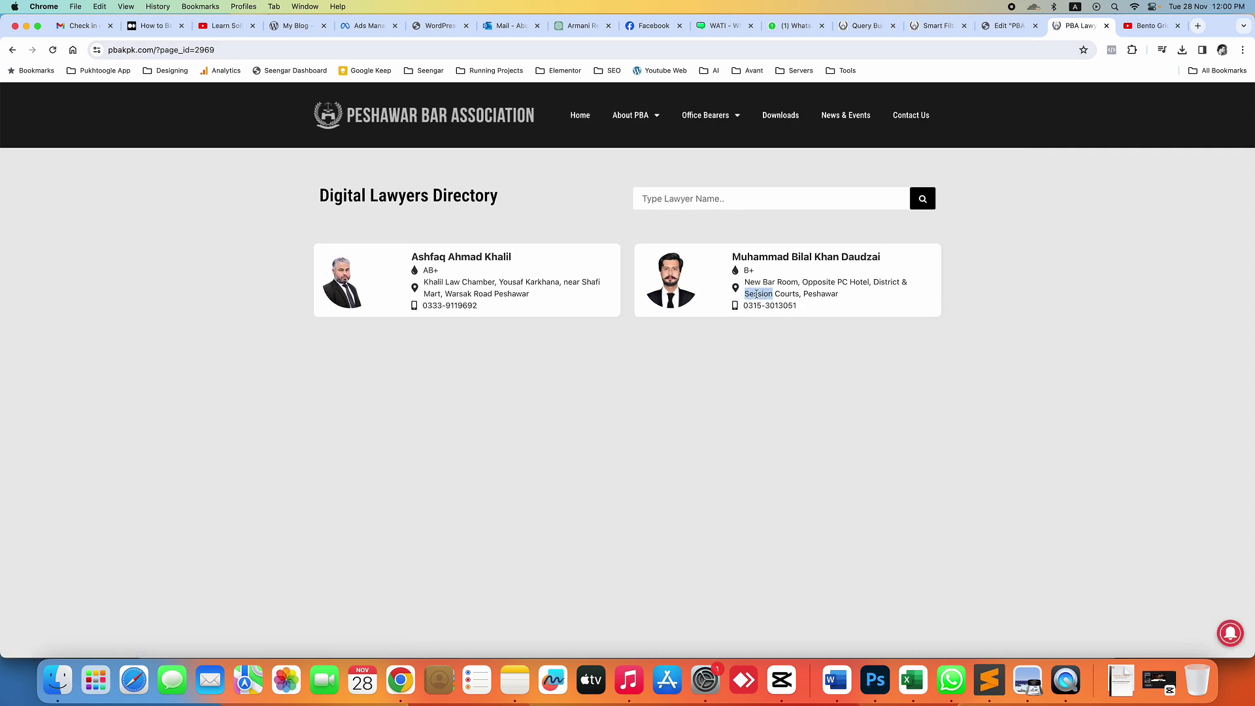
pyautogui.click(748, 197)
pyautogui.press('super+v')
pyautogui.click(927, 199)
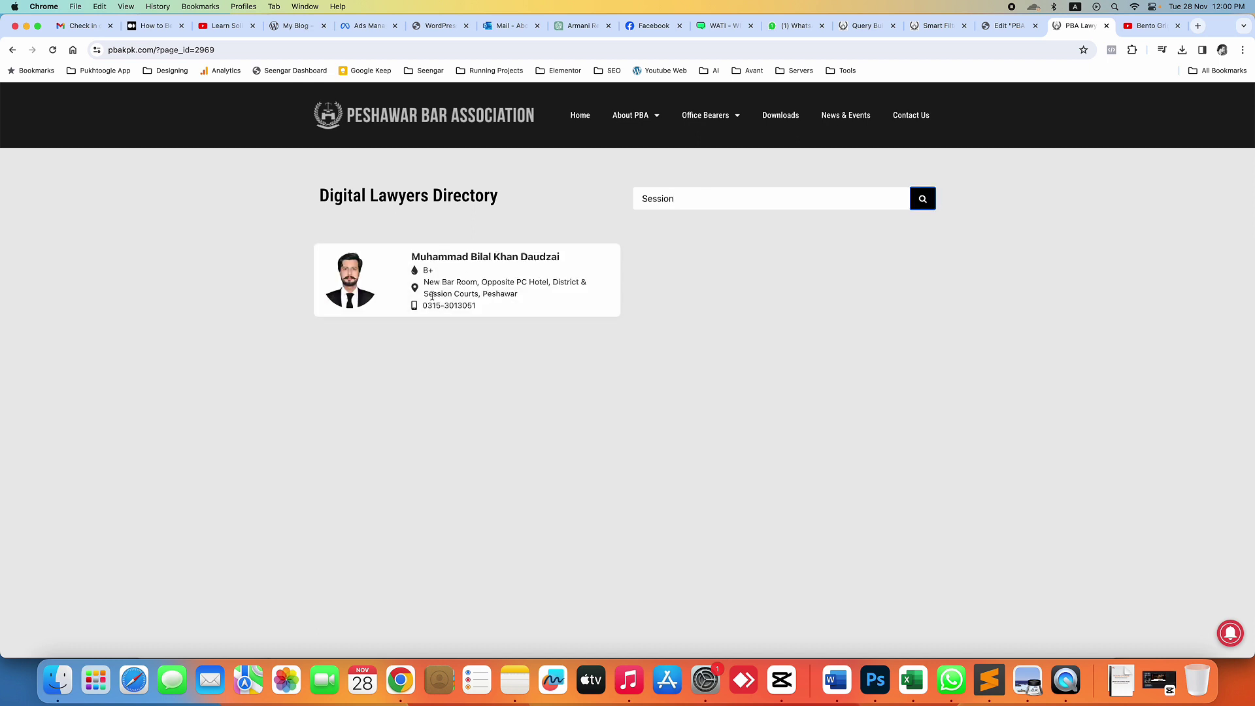
pyautogui.moveTo(674, 205); pyautogui.dragTo(590, 198)
pyautogui.press('BackSpace')
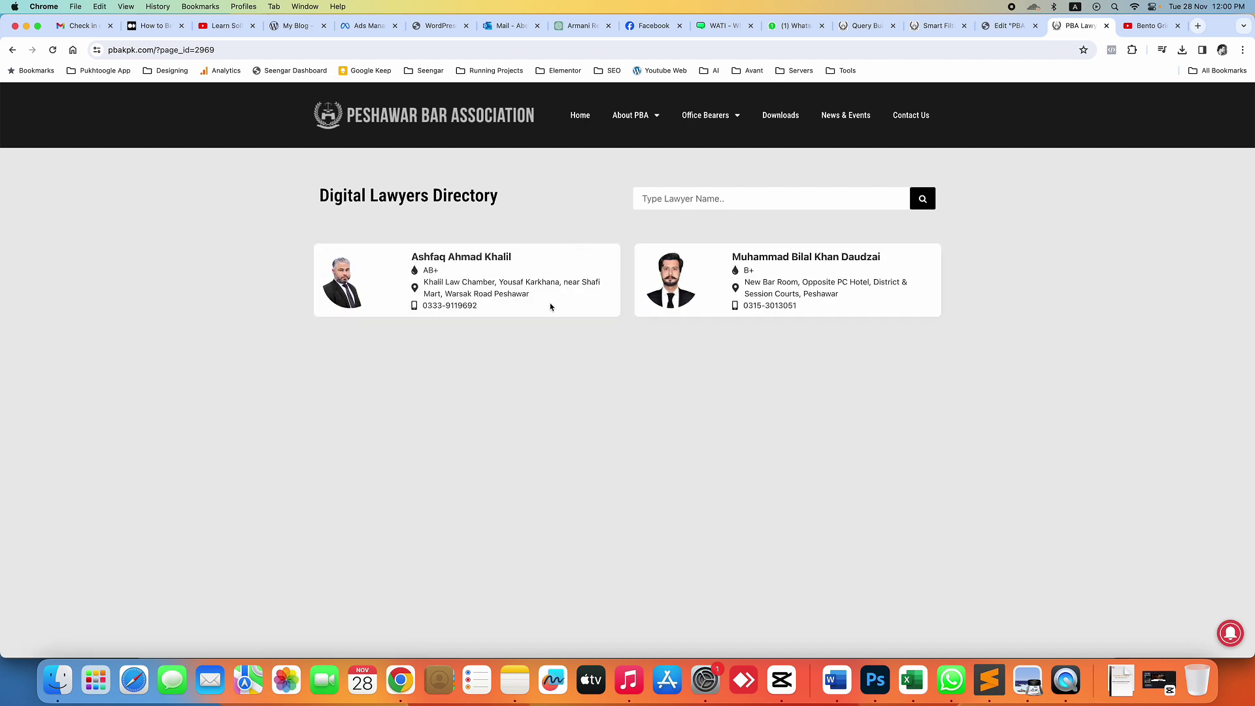
# Search the directory for 'Peshawar' to show both lawyers.
pyautogui.doubleClick(509, 295)
pyautogui.press('super+c')
pyautogui.click(734, 201)
pyautogui.press('super+v')
pyautogui.click(921, 205)
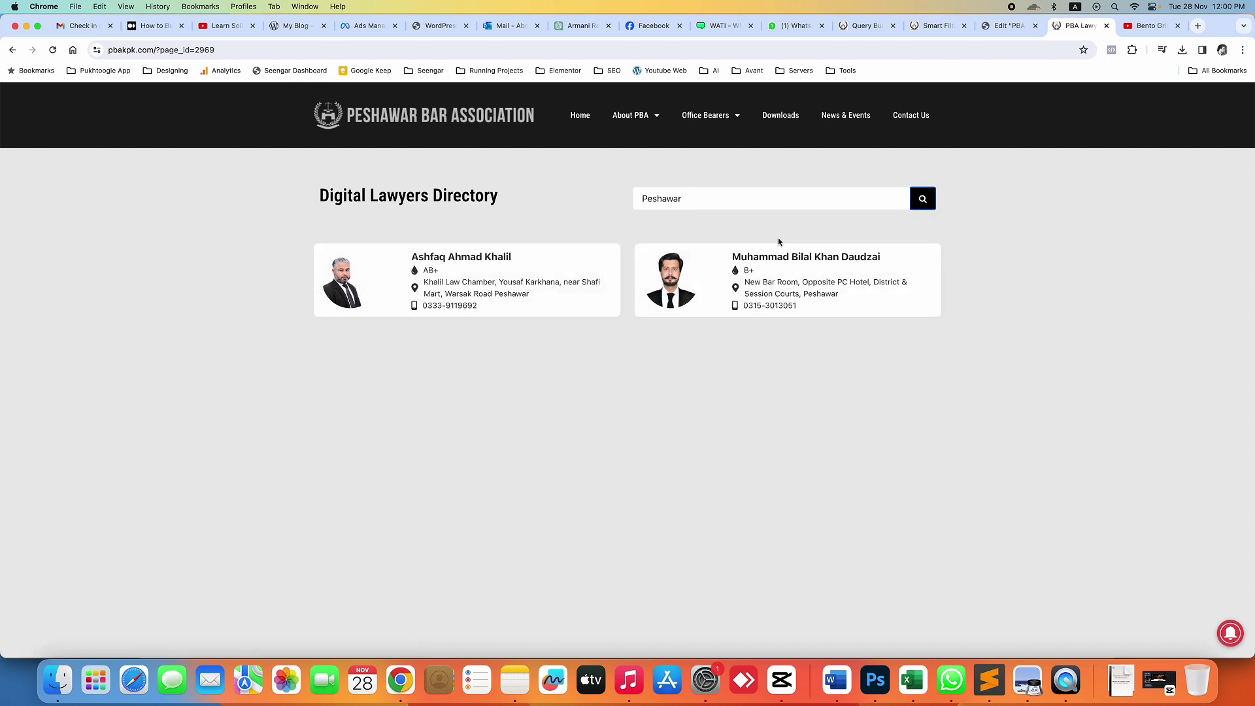